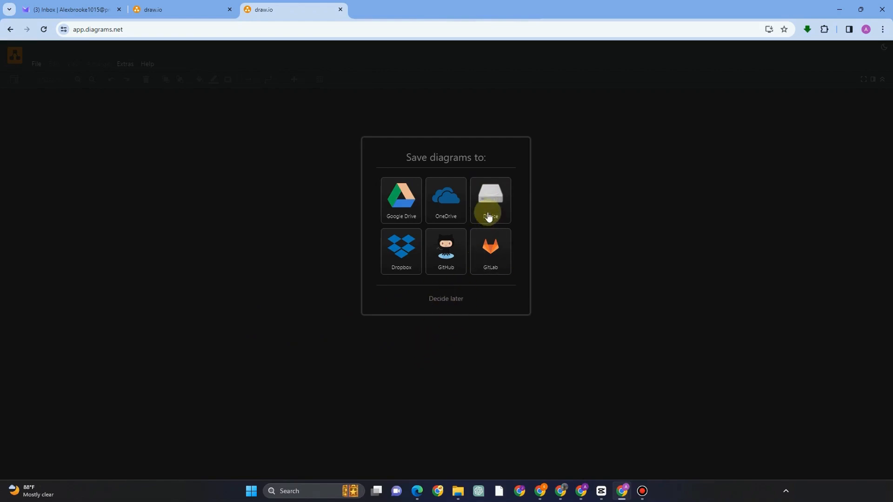
Start a new diagram stored on the device and name the file My Test
{"action": "left_click", "coordinate": [488, 213]}
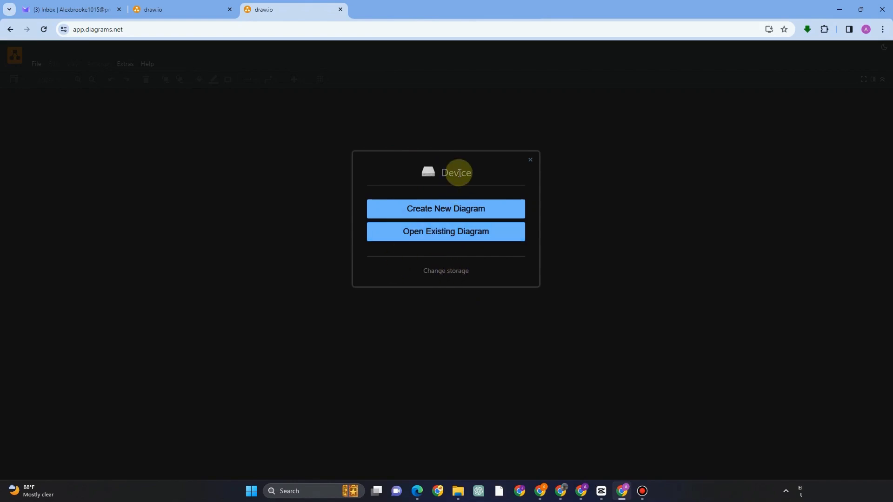
{"action": "left_click", "coordinate": [449, 212]}
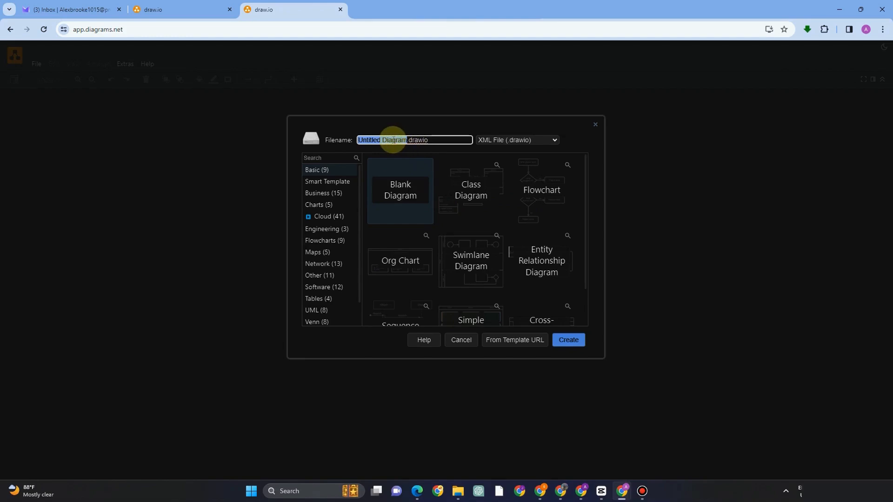
{"action": "type", "text": "My Test"}
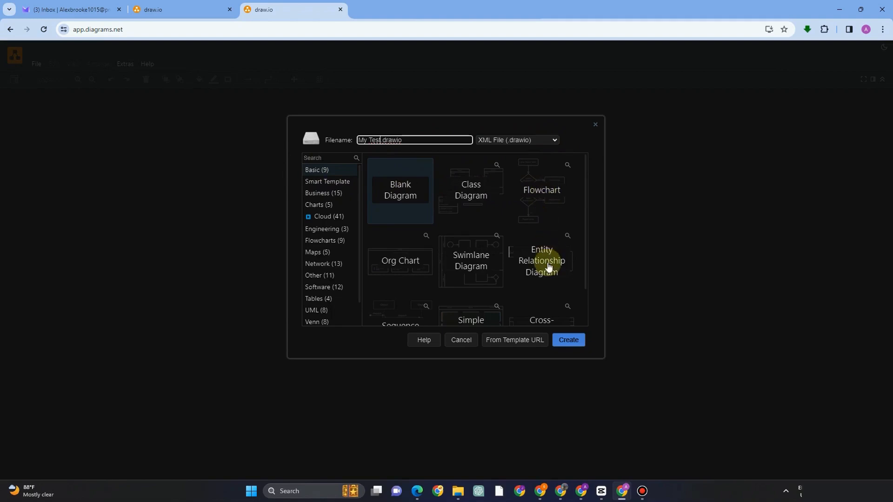
Look through the available templates and categories and choose the Blank Diagram template
{"action": "scroll", "coordinate": [449, 278], "scroll_direction": "down", "scroll_amount": 1}
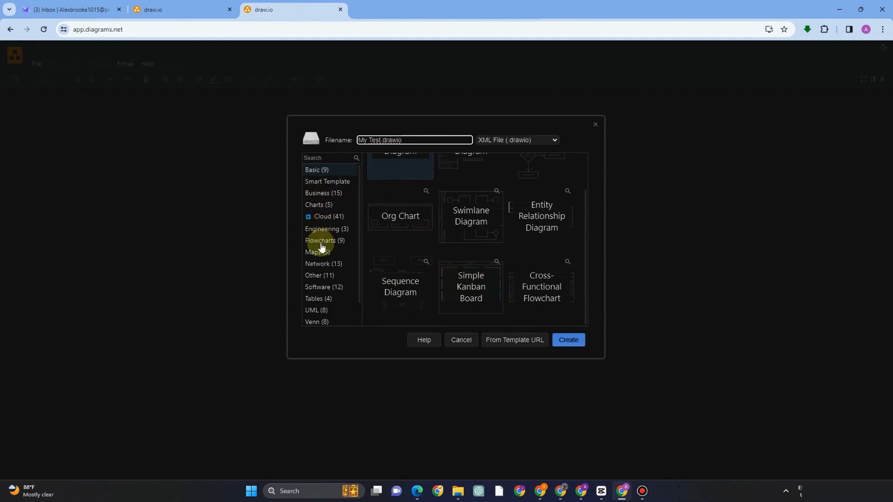
{"action": "scroll", "coordinate": [320, 260], "scroll_direction": "down", "scroll_amount": 1}
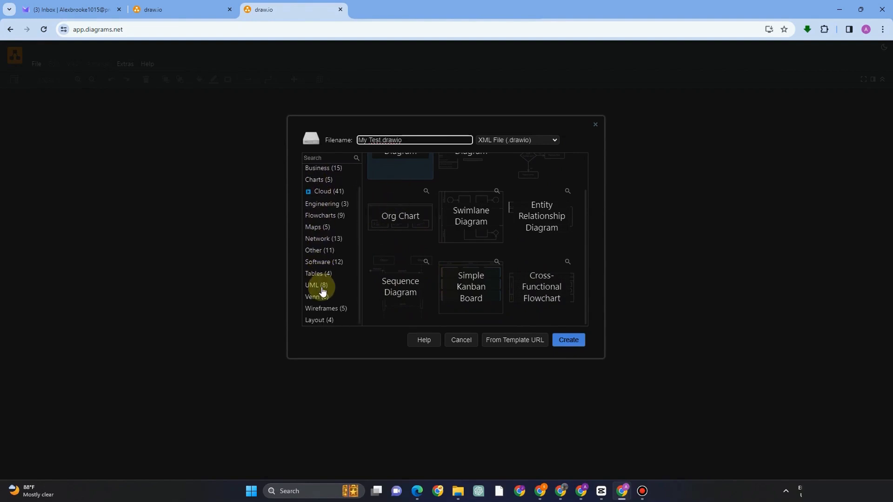
{"action": "scroll", "coordinate": [324, 274], "scroll_direction": "up", "scroll_amount": 1}
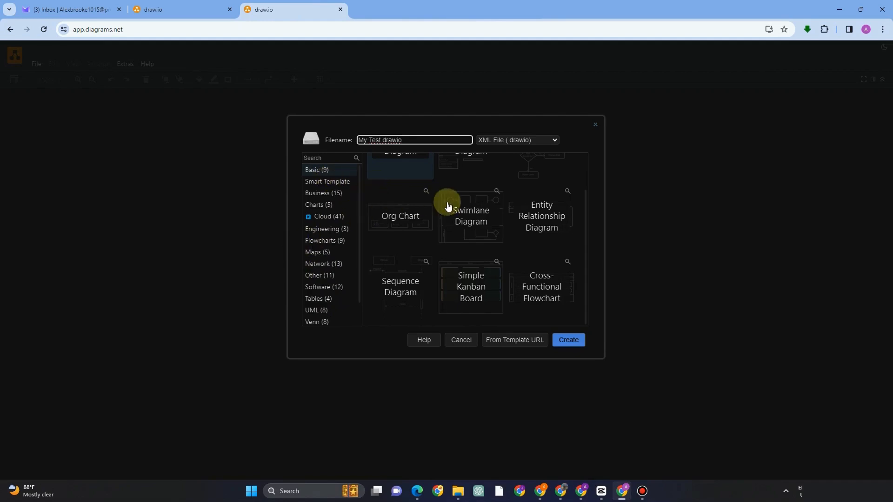
{"action": "scroll", "coordinate": [448, 206], "scroll_direction": "up", "scroll_amount": 1}
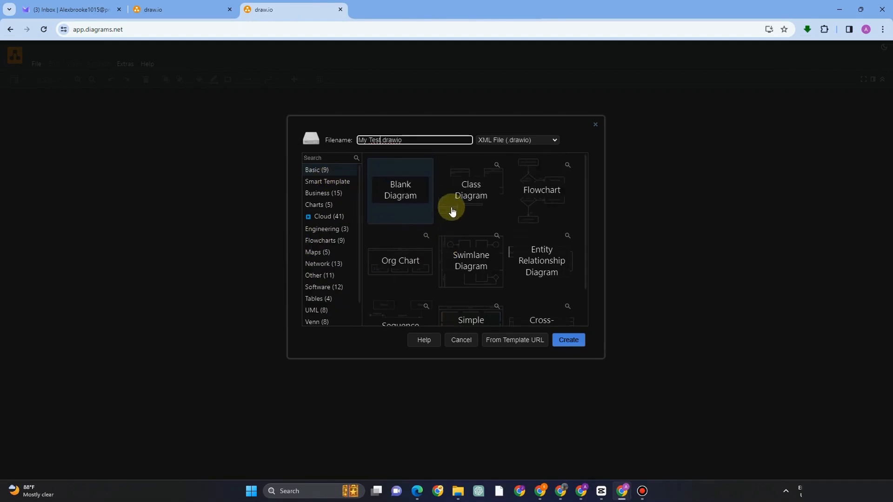
{"action": "left_click", "coordinate": [406, 187]}
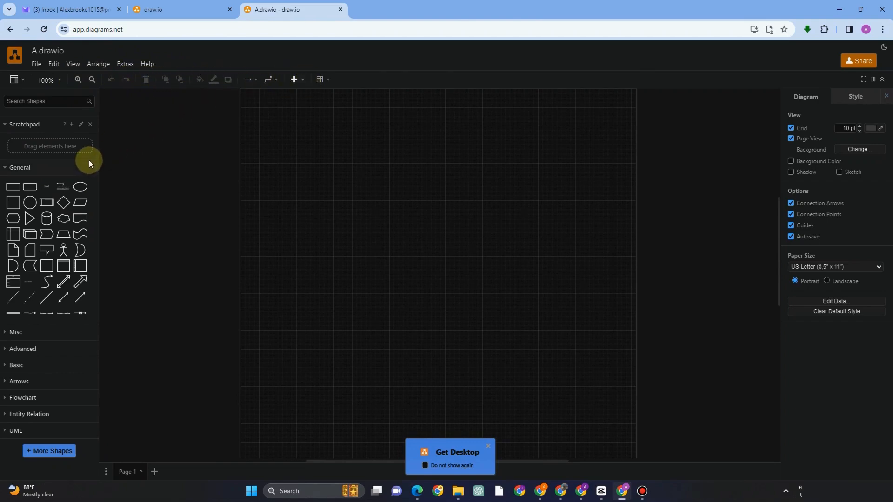
Collapse the General shape library and expand Misc, Advanced and Basic to examine the shapes they offer
{"action": "left_click", "coordinate": [6, 168]}
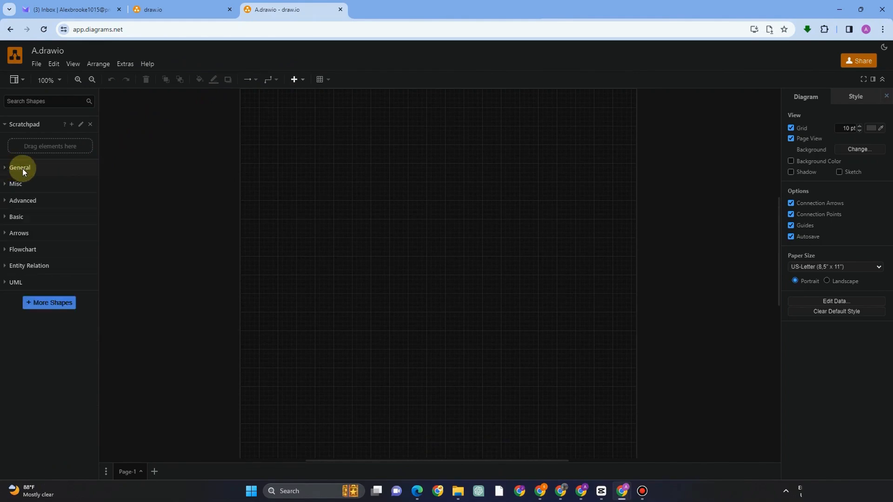
{"action": "left_click", "coordinate": [21, 182]}
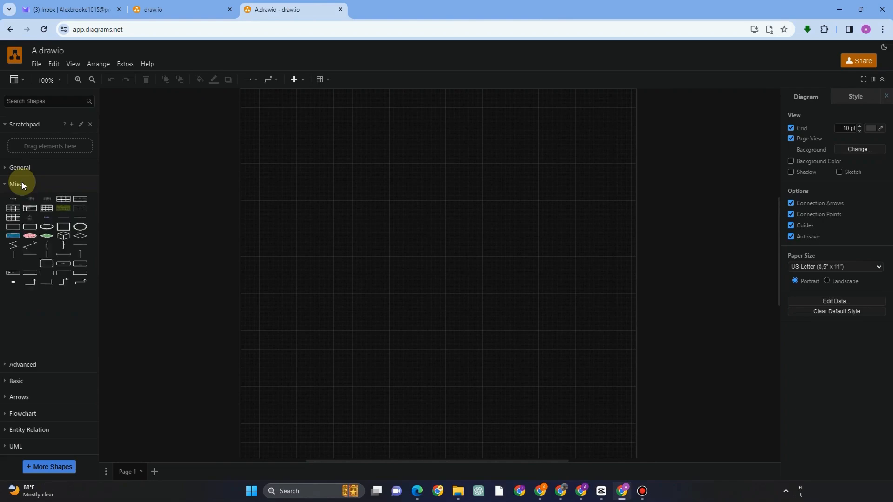
{"action": "left_click", "coordinate": [49, 366]}
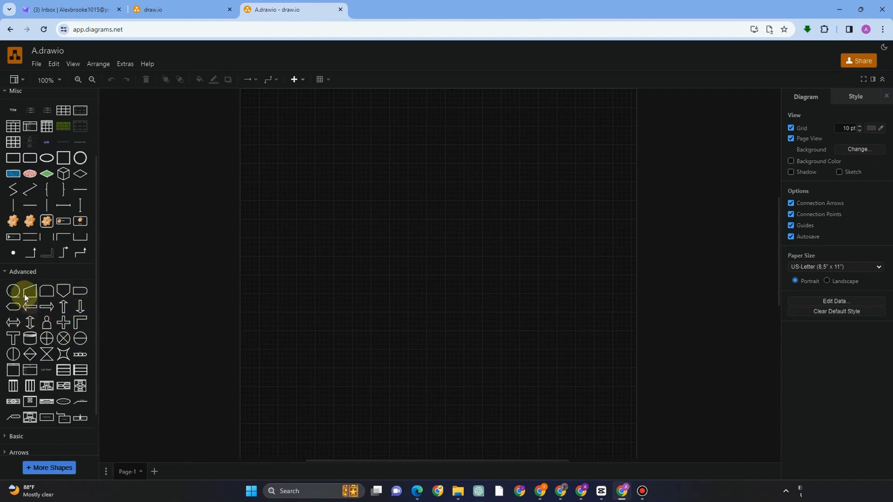
{"action": "scroll", "coordinate": [42, 392], "scroll_direction": "down", "scroll_amount": 2}
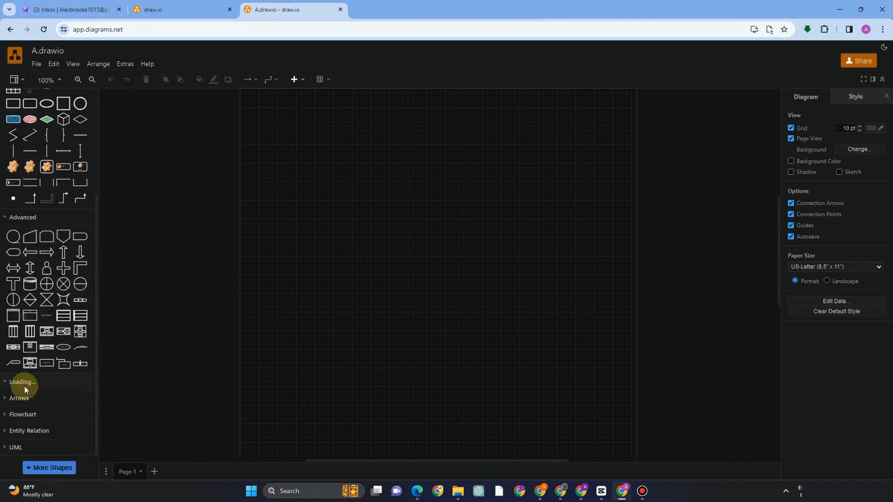
{"action": "left_click", "coordinate": [26, 386]}
{"action": "scroll", "coordinate": [32, 383], "scroll_direction": "down", "scroll_amount": 3}
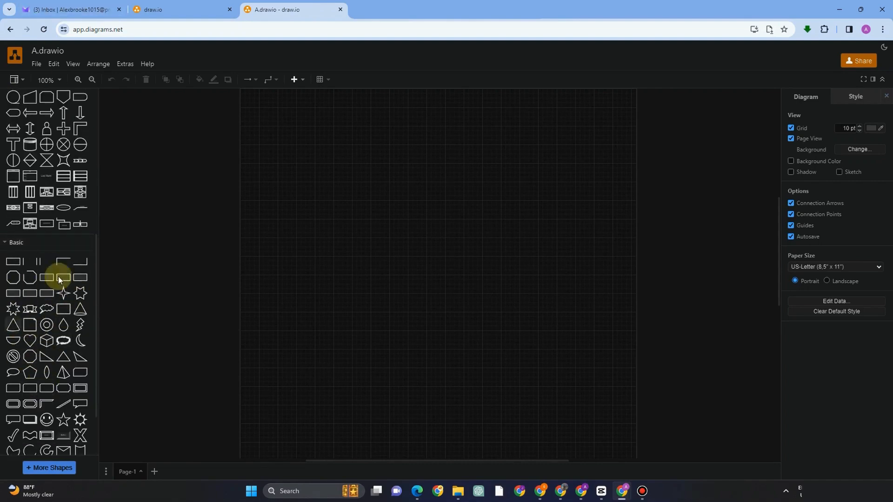
{"action": "scroll", "coordinate": [54, 408], "scroll_direction": "down", "scroll_amount": 2}
Expand the Arrows, Flowchart, Entity Relation and UML shape libraries and examine their shapes
{"action": "left_click", "coordinate": [37, 398]}
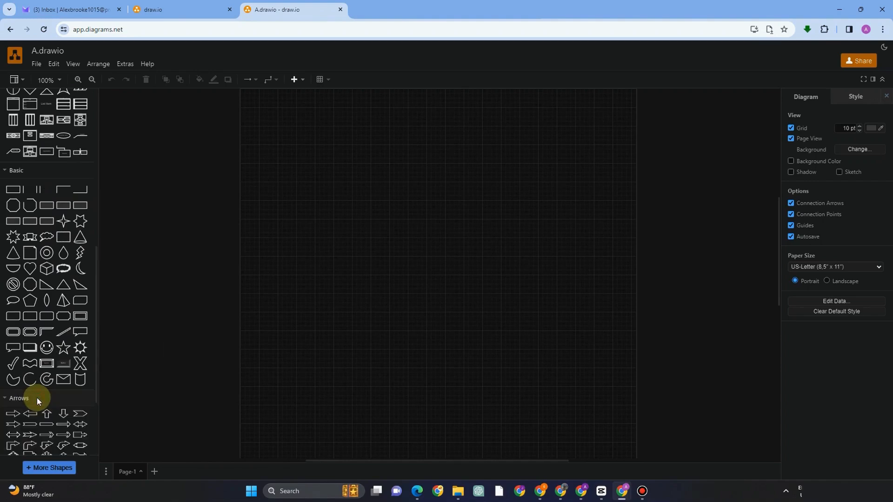
{"action": "scroll", "coordinate": [39, 399], "scroll_direction": "down", "scroll_amount": 2}
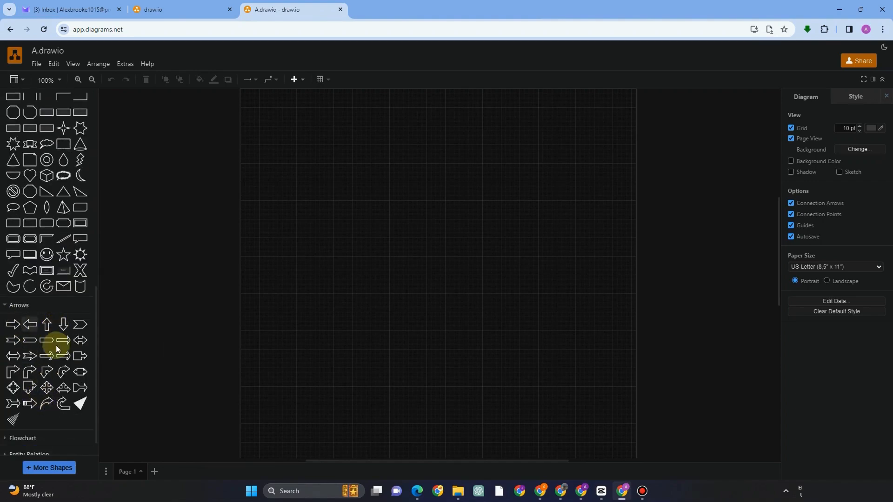
{"action": "left_click", "coordinate": [44, 412]}
{"action": "scroll", "coordinate": [52, 385], "scroll_direction": "down", "scroll_amount": 3}
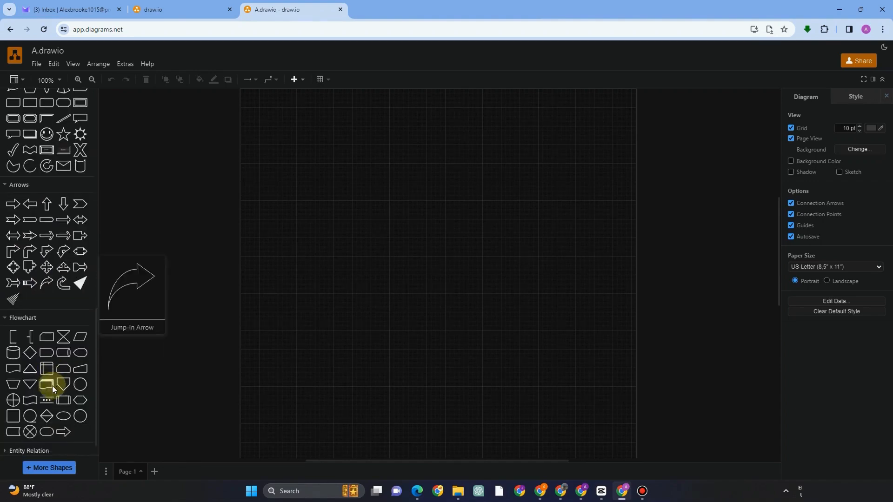
{"action": "left_click", "coordinate": [40, 431]}
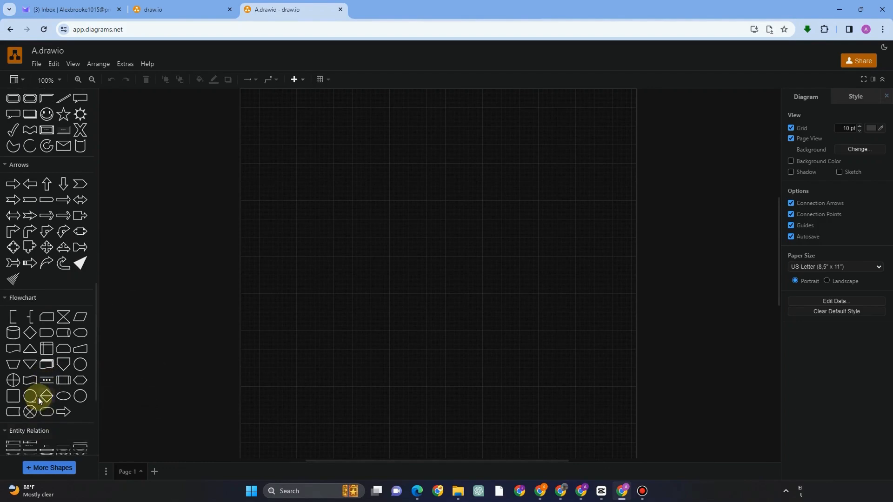
{"action": "scroll", "coordinate": [40, 398], "scroll_direction": "down", "scroll_amount": 1}
{"action": "scroll", "coordinate": [41, 398], "scroll_direction": "down", "scroll_amount": 2}
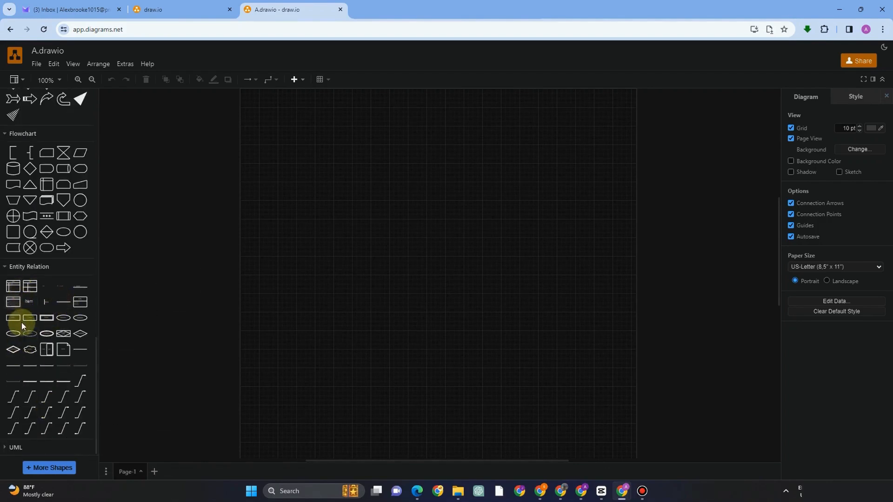
{"action": "left_click", "coordinate": [32, 446]}
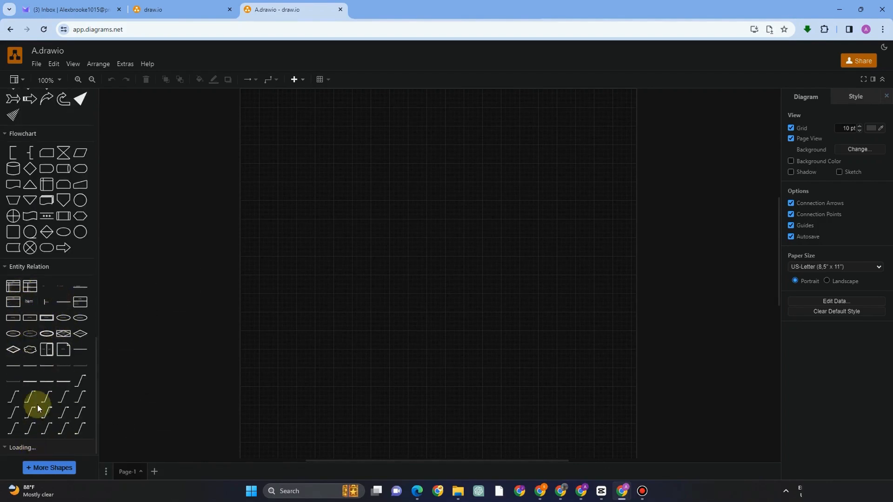
{"action": "scroll", "coordinate": [39, 439], "scroll_direction": "down", "scroll_amount": 5}
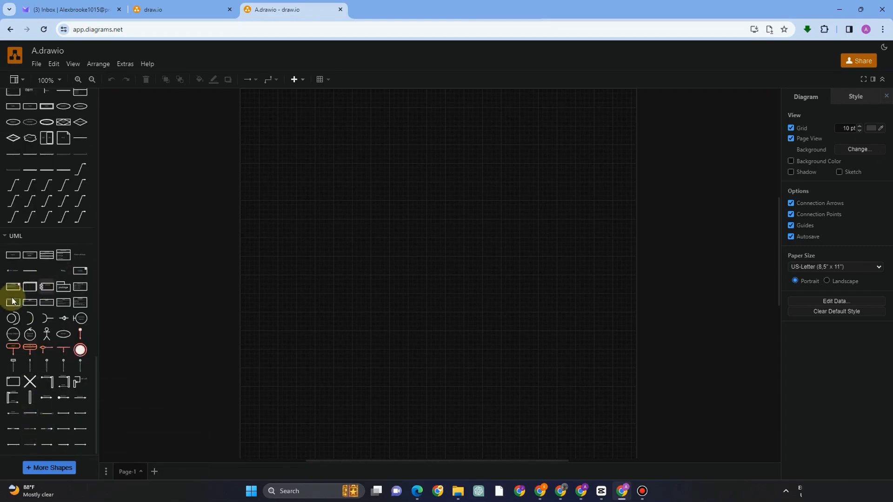
Examine the additional shape libraries, previewing Active Directory, Android, Atlassian and Bootstrap, and close the selection without applying changes
{"action": "left_click", "coordinate": [53, 467]}
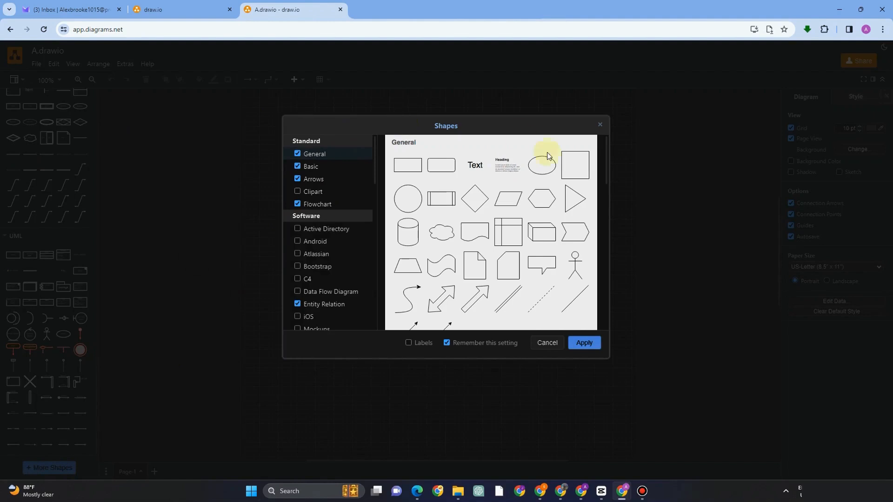
{"action": "left_click", "coordinate": [333, 229]}
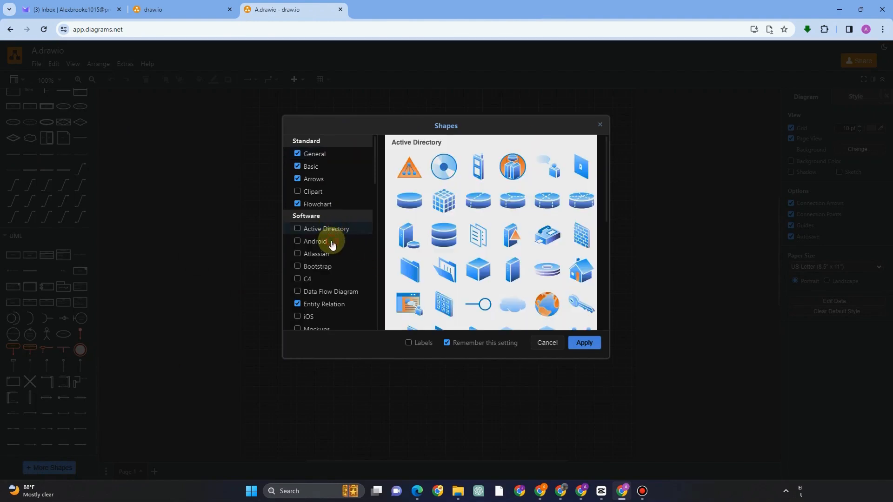
{"action": "left_click", "coordinate": [333, 244]}
{"action": "left_click", "coordinate": [330, 256]}
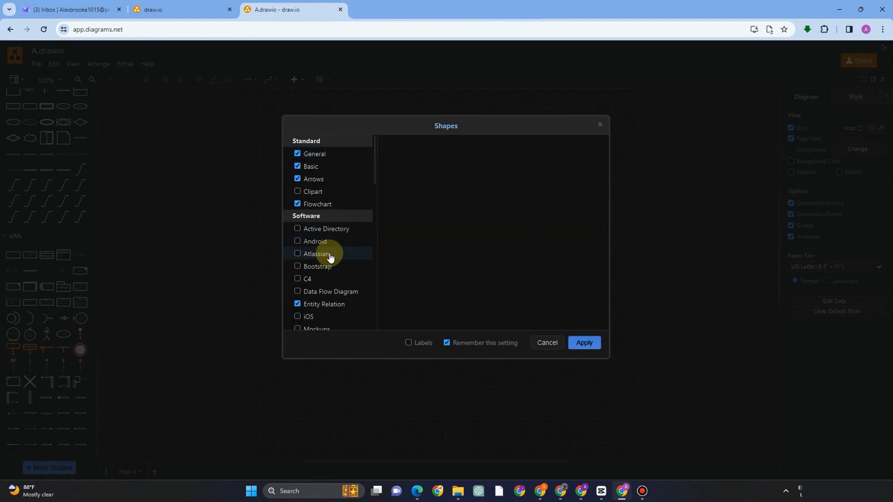
{"action": "left_click", "coordinate": [336, 268]}
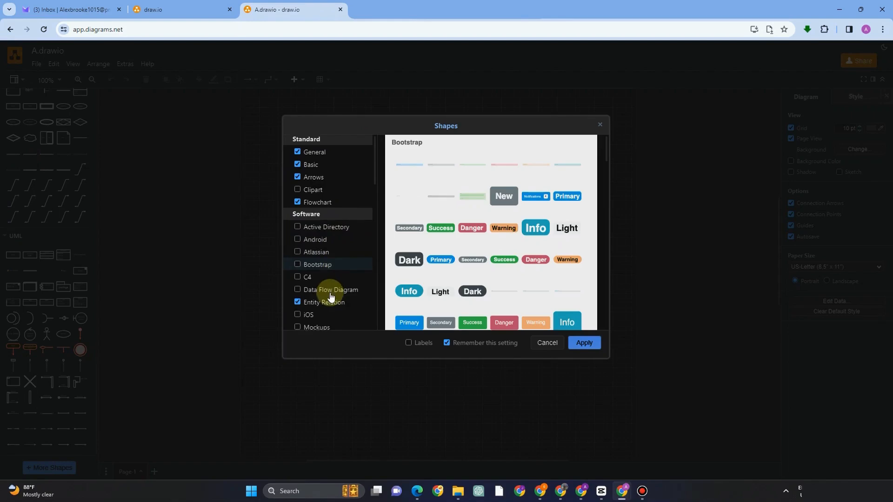
{"action": "scroll", "coordinate": [329, 295], "scroll_direction": "down", "scroll_amount": 4}
{"action": "scroll", "coordinate": [316, 268], "scroll_direction": "down", "scroll_amount": 5}
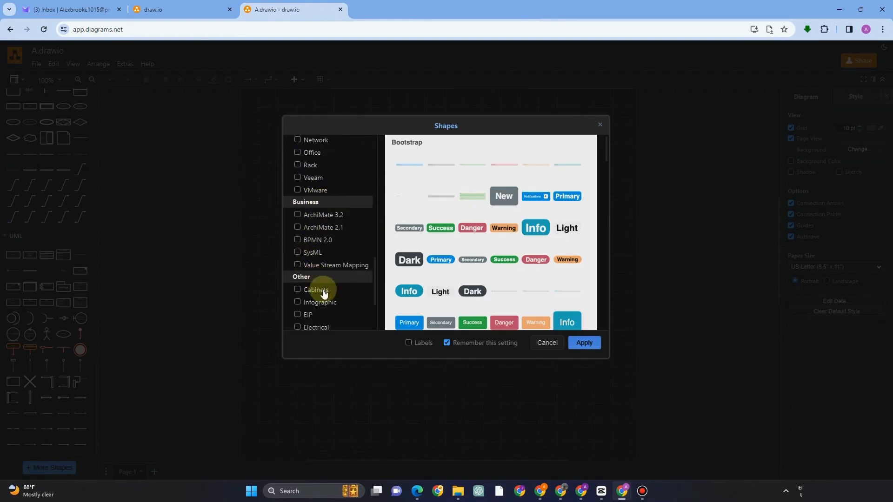
{"action": "scroll", "coordinate": [313, 279], "scroll_direction": "down", "scroll_amount": 3}
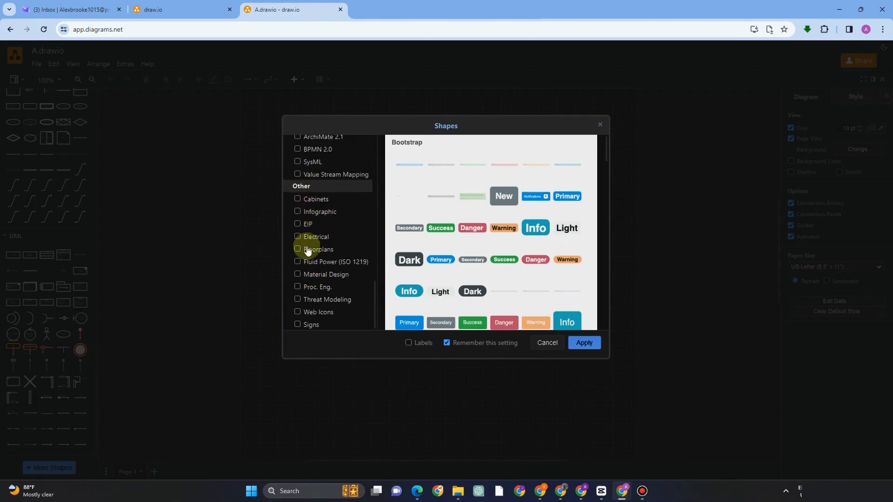
{"action": "scroll", "coordinate": [334, 279], "scroll_direction": "up", "scroll_amount": 4}
{"action": "scroll", "coordinate": [334, 275], "scroll_direction": "up", "scroll_amount": 6}
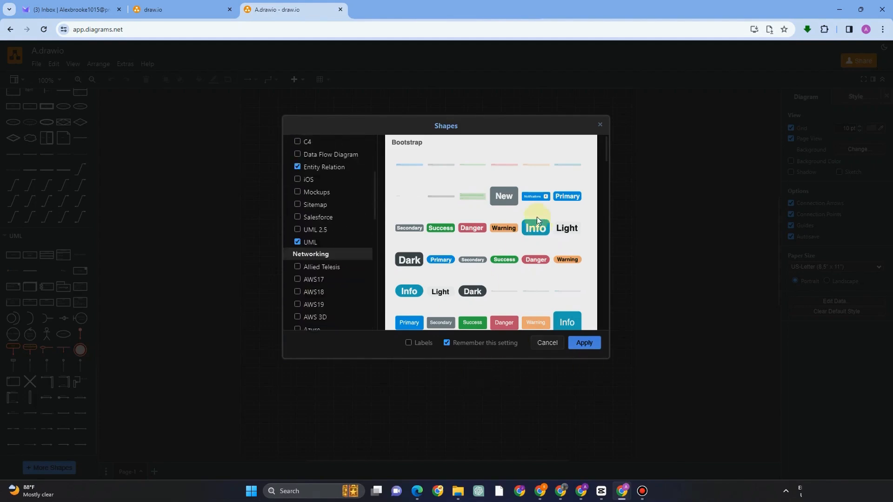
{"action": "left_click", "coordinate": [545, 344]}
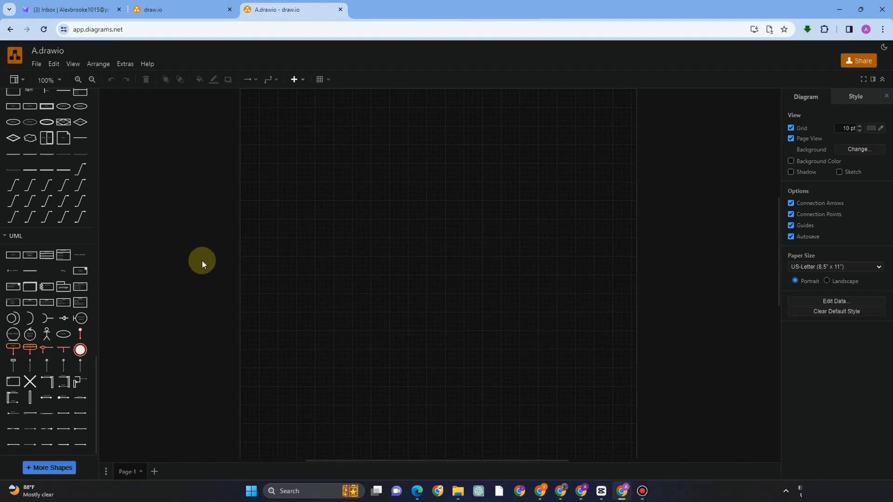
Expand the General shape library again and place a rounded rectangle near the page's upper-left corner
{"action": "scroll", "coordinate": [41, 197], "scroll_direction": "up", "scroll_amount": 10}
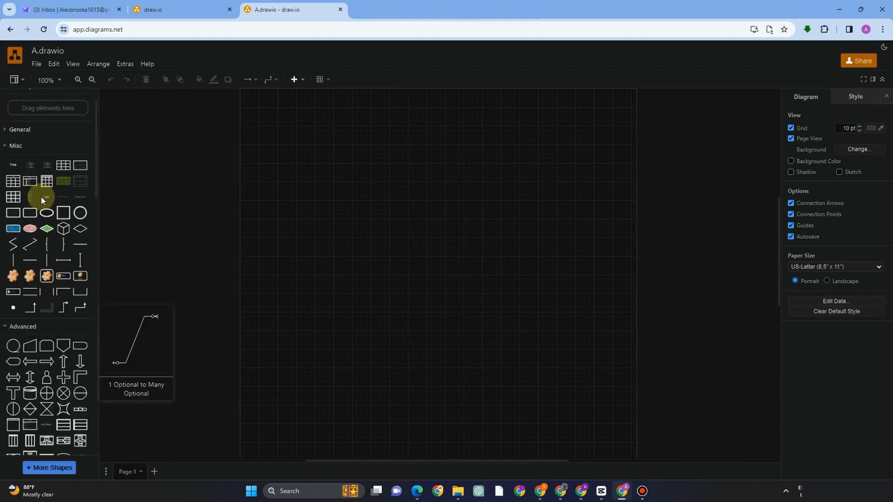
{"action": "left_click", "coordinate": [54, 170]}
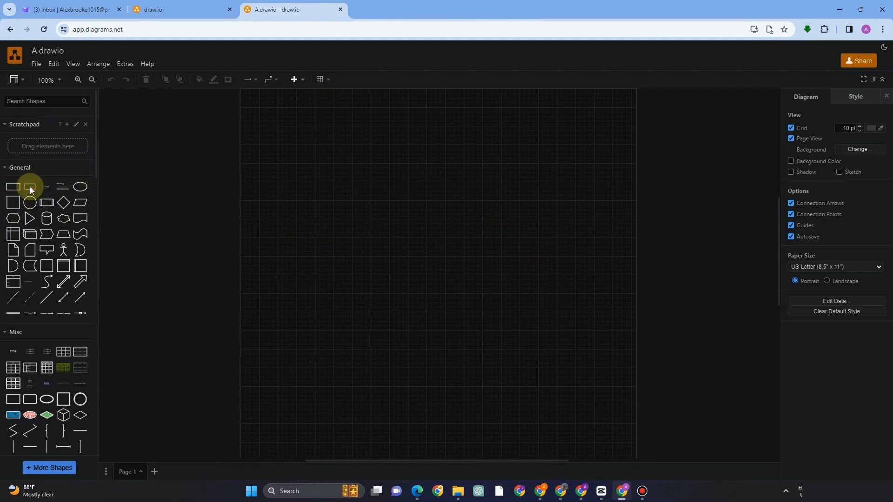
{"action": "left_click_drag", "start_coordinate": [30, 186], "coordinate": [267, 118]}
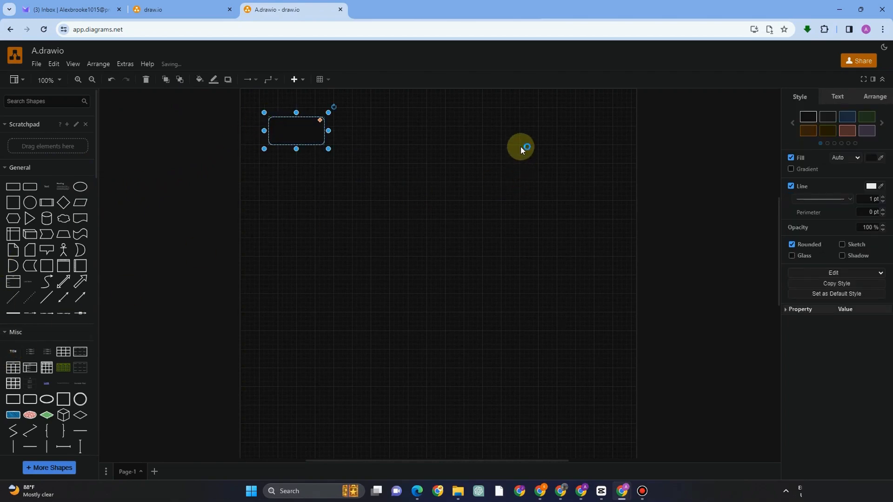
Insert a trapezoid near the page's upper-right corner, across from the rounded rectangle, and leave it selected
{"action": "double_click", "coordinate": [521, 122]}
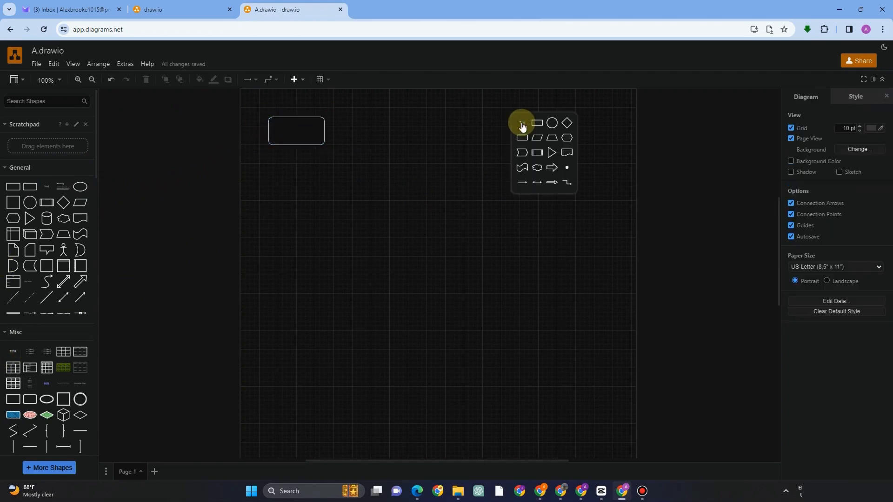
{"action": "left_click", "coordinate": [551, 139]}
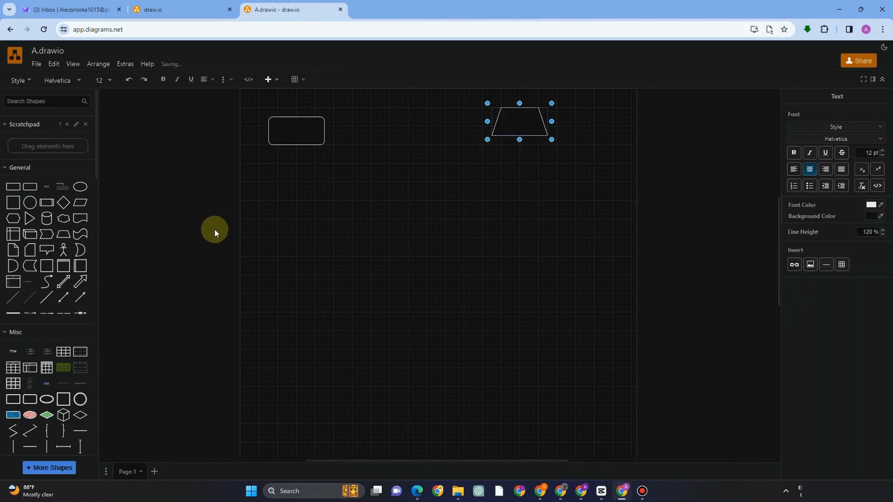
{"action": "left_click", "coordinate": [293, 136]}
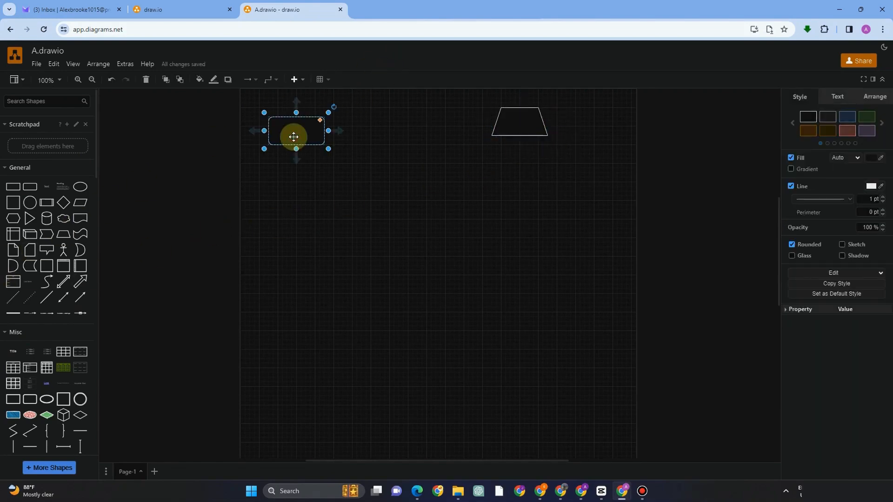
{"action": "left_click", "coordinate": [508, 128]}
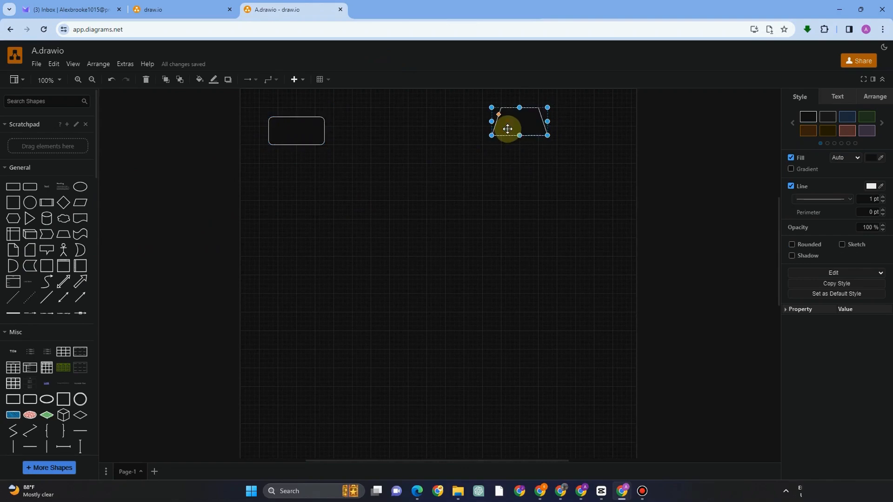
Move the rounded rectangle and the trapezoid inward and slightly up so they sit closer together near the page's upper edge
{"action": "left_click", "coordinate": [299, 130]}
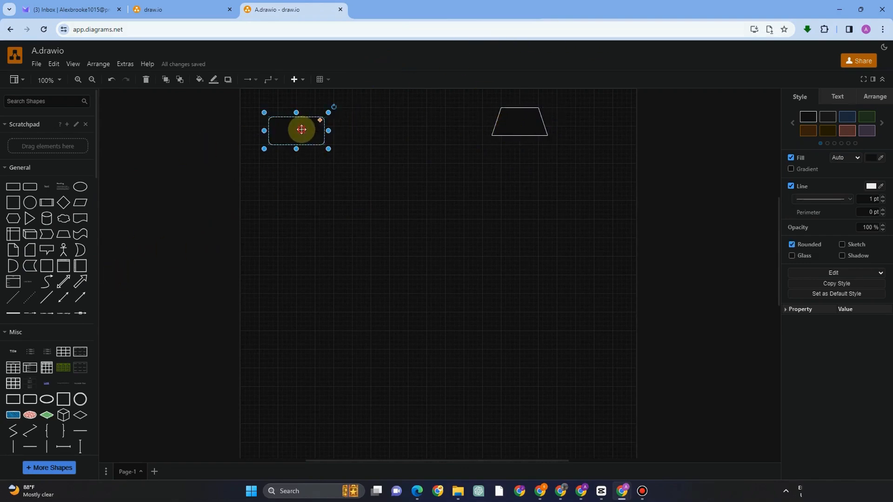
{"action": "left_click_drag", "start_coordinate": [299, 130], "coordinate": [325, 119]}
{"action": "left_click_drag", "start_coordinate": [515, 121], "coordinate": [497, 115]}
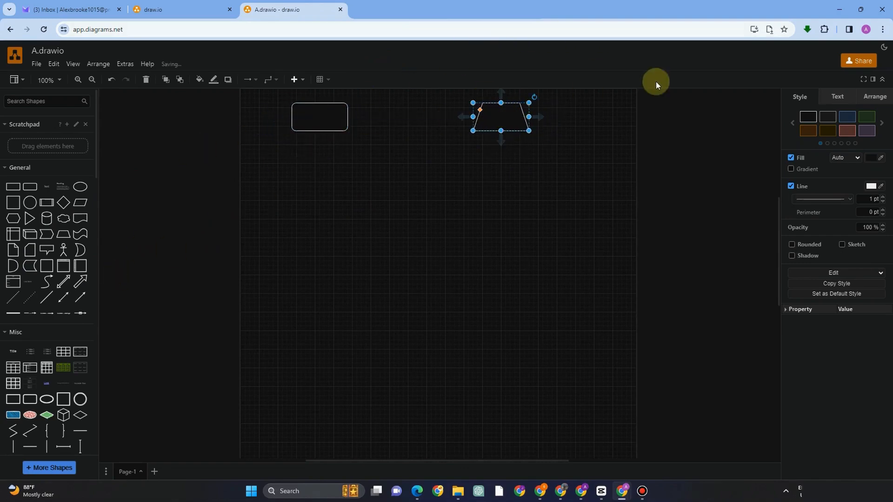
Enlarge the rounded rectangle to about 200 x 130 and the trapezoid to a similar size, extending both toward their lower-left corners
{"action": "left_click", "coordinate": [322, 125]}
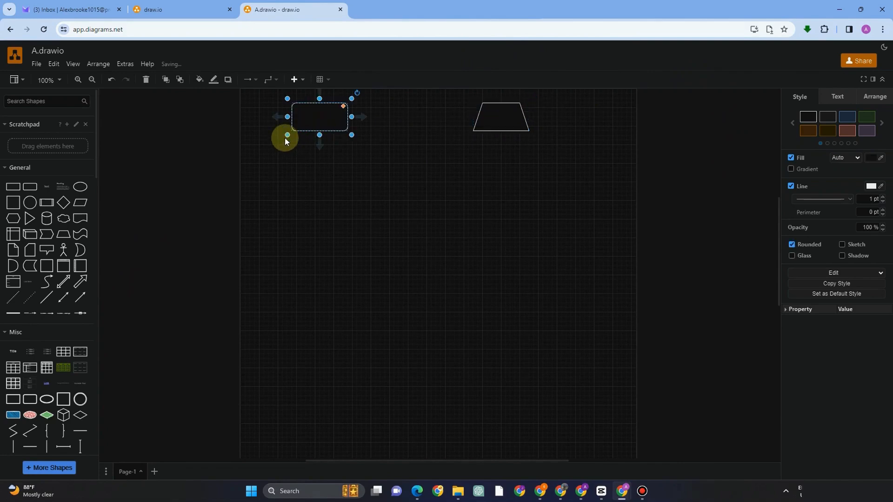
{"action": "left_click_drag", "start_coordinate": [285, 139], "coordinate": [248, 169]}
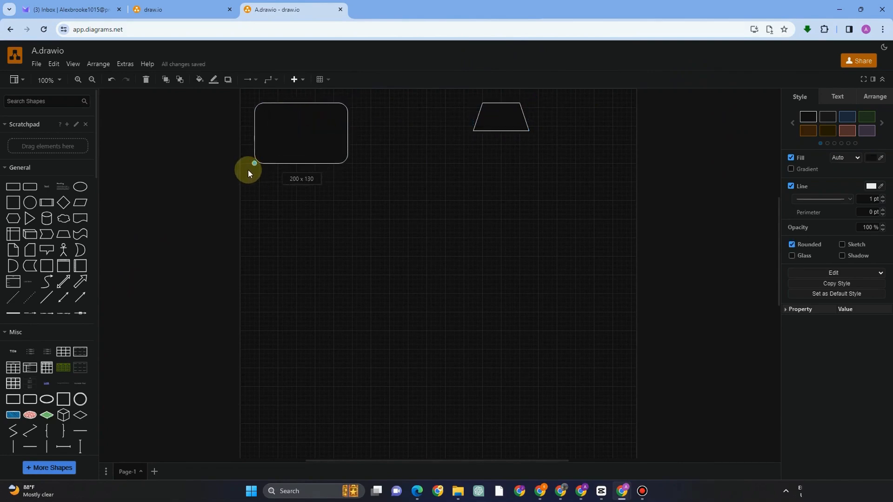
{"action": "left_click", "coordinate": [490, 121]}
{"action": "left_click_drag", "start_coordinate": [472, 131], "coordinate": [431, 167]}
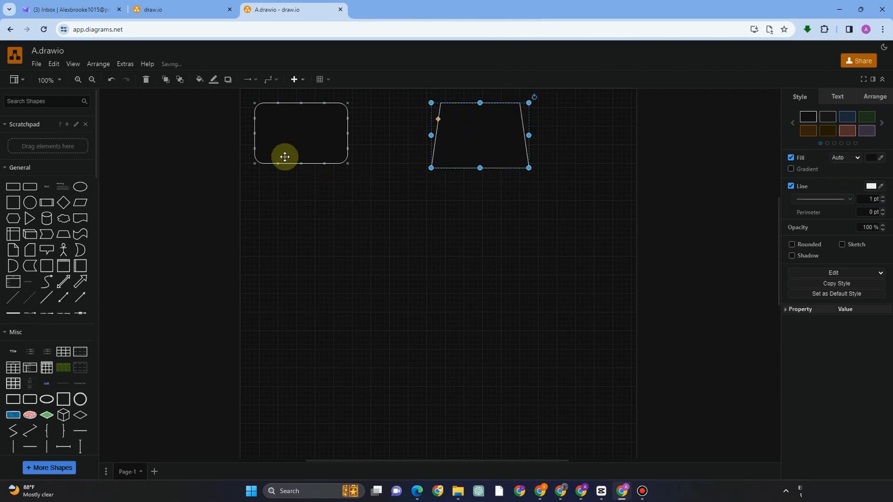
Try to draw a connector outward from the right side of the rounded rectangle
{"action": "left_click", "coordinate": [298, 143]}
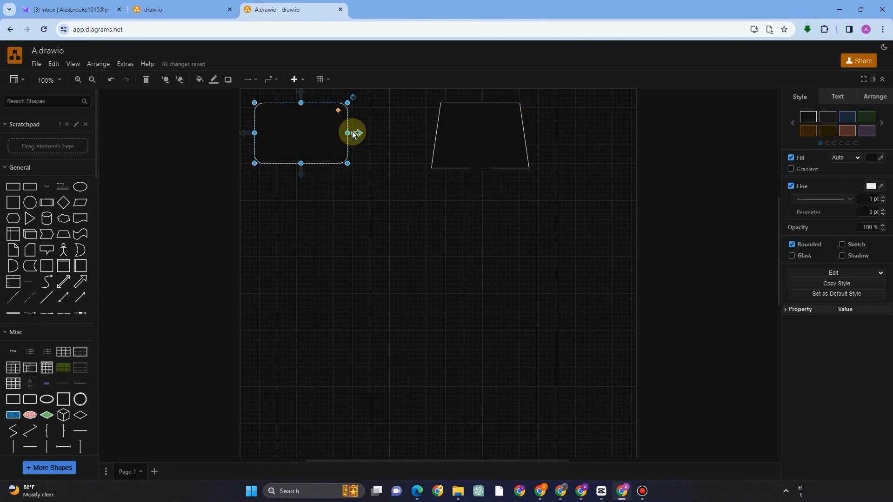
{"action": "mouse_move", "coordinate": [358, 135]}
{"action": "mouse_move", "coordinate": [358, 134]}
{"action": "left_mouse_down"}
{"action": "mouse_move", "coordinate": [439, 133]}
{"action": "mouse_move", "coordinate": [344, 137]}
{"action": "left_mouse_up"}
Apply the red preset style to the rounded rectangle and the trapezoid
{"action": "left_click", "coordinate": [304, 130]}
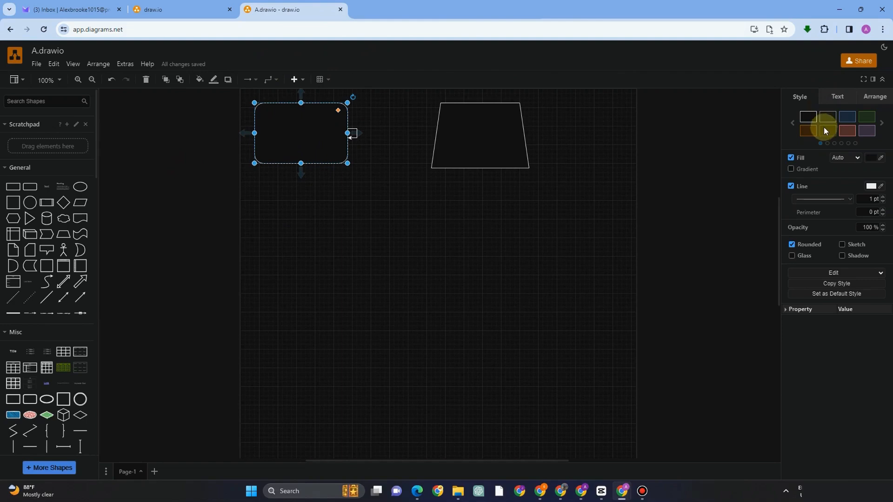
{"action": "left_click", "coordinate": [843, 131]}
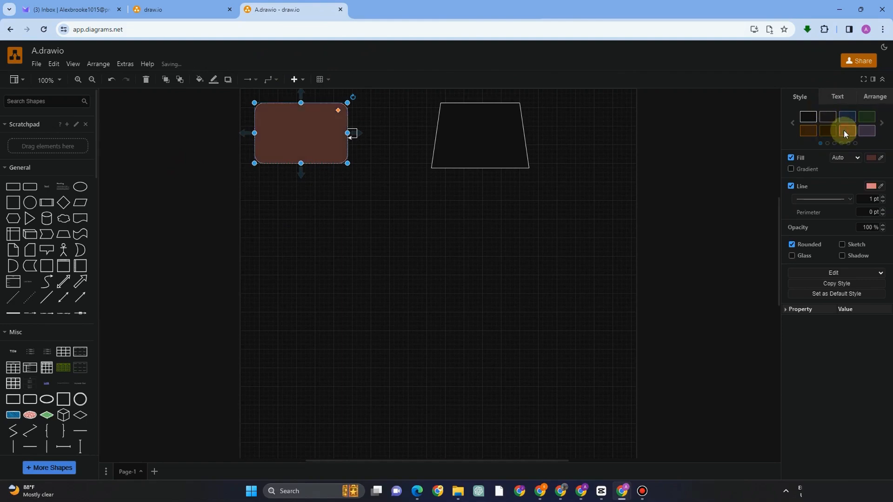
{"action": "left_click", "coordinate": [497, 132]}
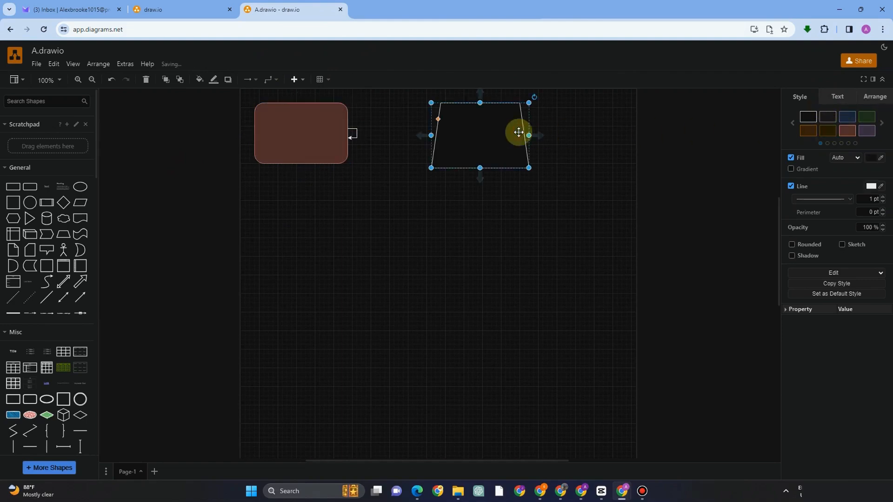
{"action": "left_click", "coordinate": [846, 132]}
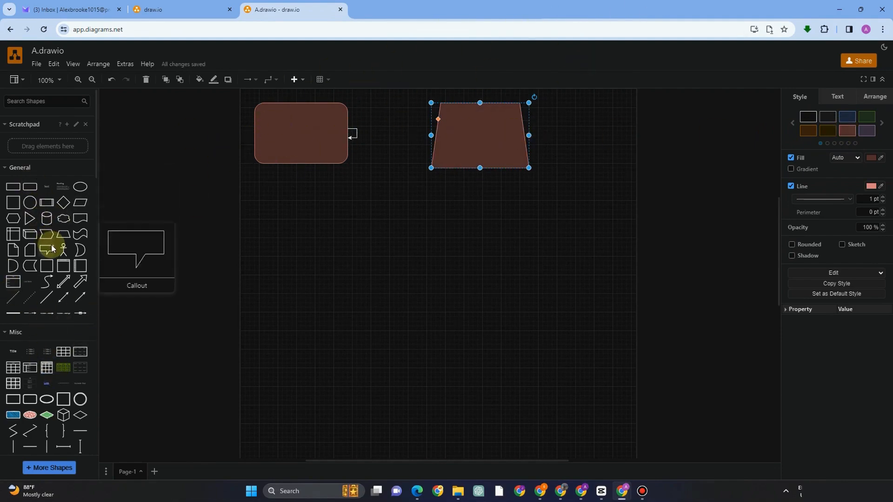
Insert a block arrow running diagonally down to the right from the rounded rectangle's lower edge, and give it the blue preset style
{"action": "left_click", "coordinate": [80, 283]}
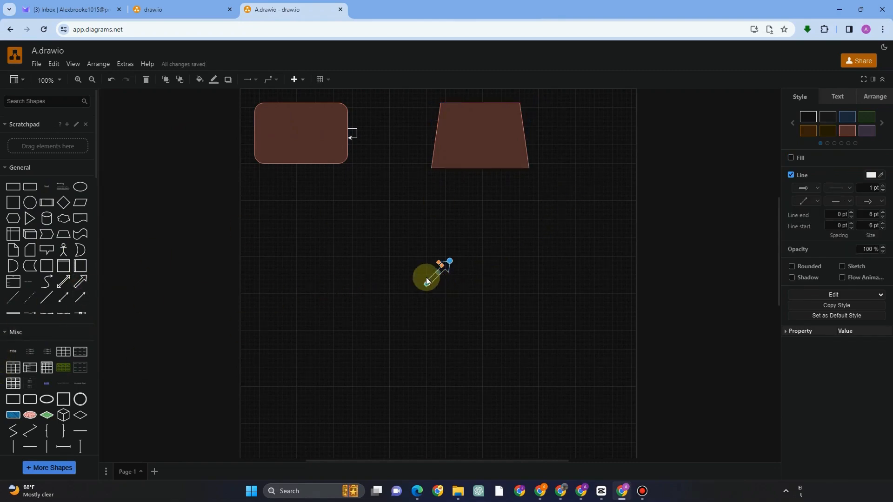
{"action": "left_click_drag", "start_coordinate": [388, 181], "coordinate": [331, 194]}
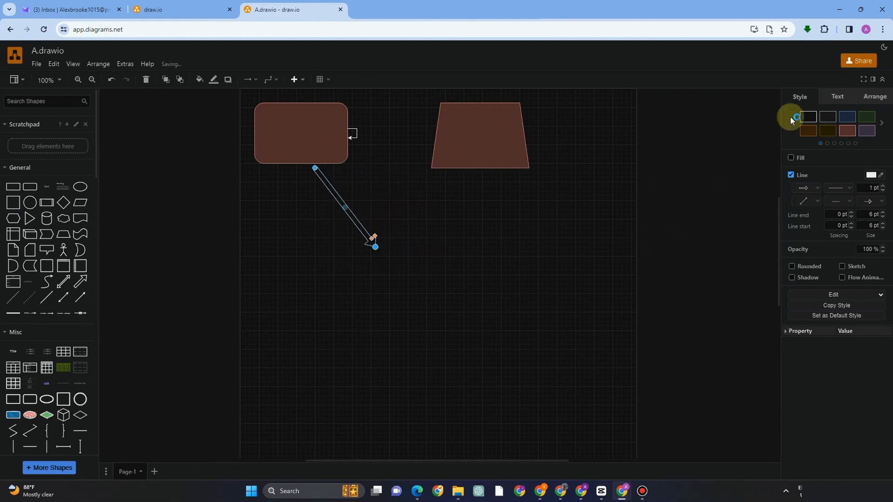
{"action": "left_click", "coordinate": [831, 118]}
{"action": "left_click", "coordinate": [846, 118]}
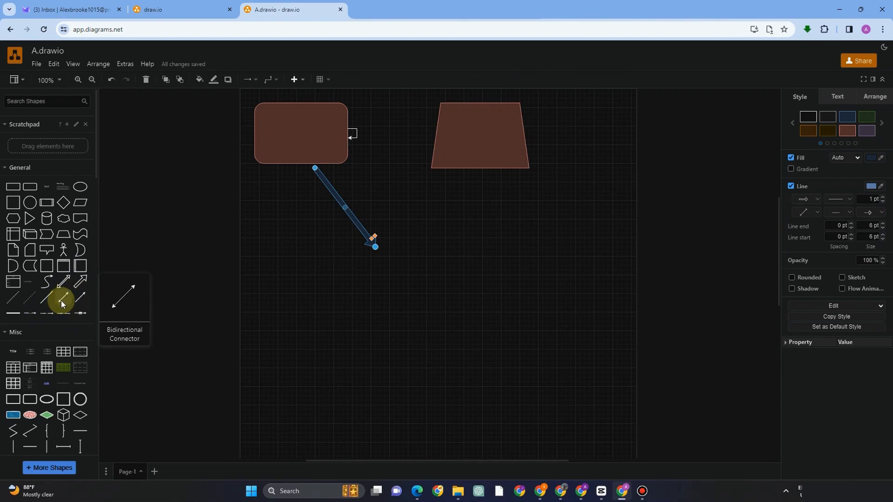
Add a second block arrow, bent and pointing down-left from the trapezoid's lower edge, and bend the blue arrow into a matching shape
{"action": "left_click", "coordinate": [80, 283]}
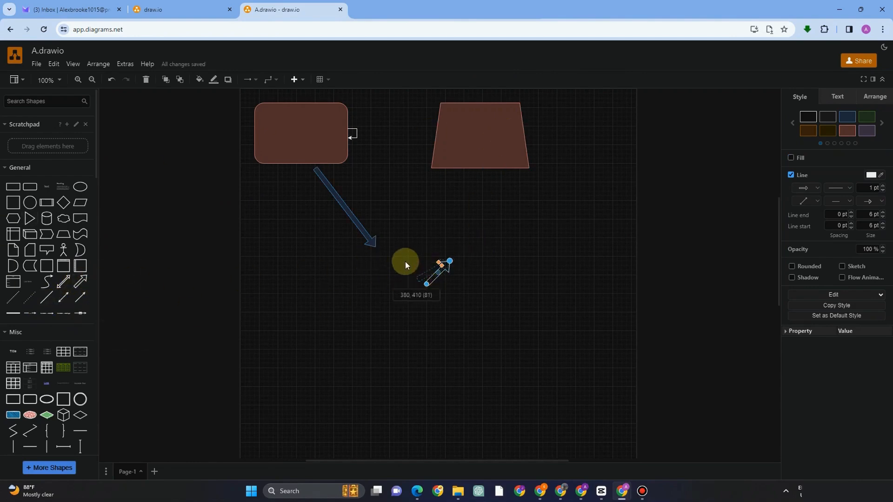
{"action": "left_click_drag", "start_coordinate": [488, 203], "coordinate": [499, 205]}
{"action": "left_click_drag", "start_coordinate": [476, 233], "coordinate": [489, 192]}
{"action": "left_click", "coordinate": [342, 205]}
{"action": "mouse_move", "coordinate": [335, 211]}
{"action": "left_mouse_down"}
{"action": "mouse_move", "coordinate": [342, 216]}
{"action": "mouse_move", "coordinate": [326, 216]}
{"action": "left_mouse_up"}
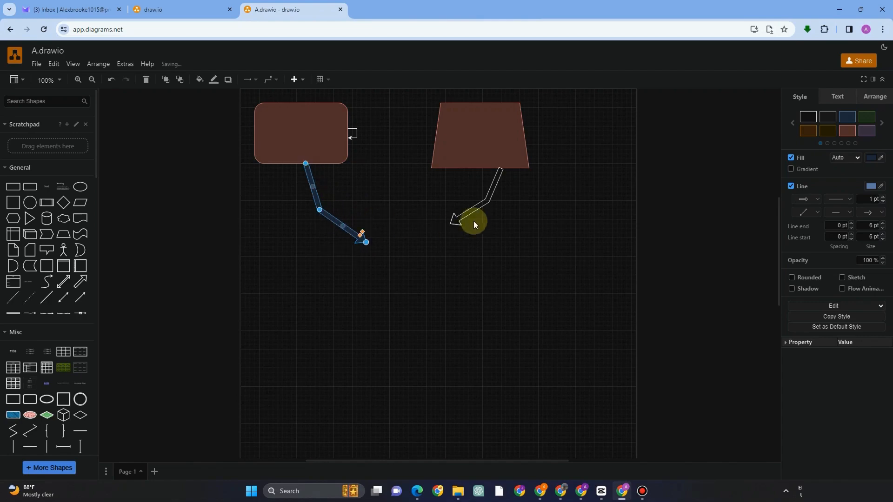
Extend the tip of the arrow below the trapezoid further down-left and apply the blue preset style to it
{"action": "left_click", "coordinate": [459, 224]}
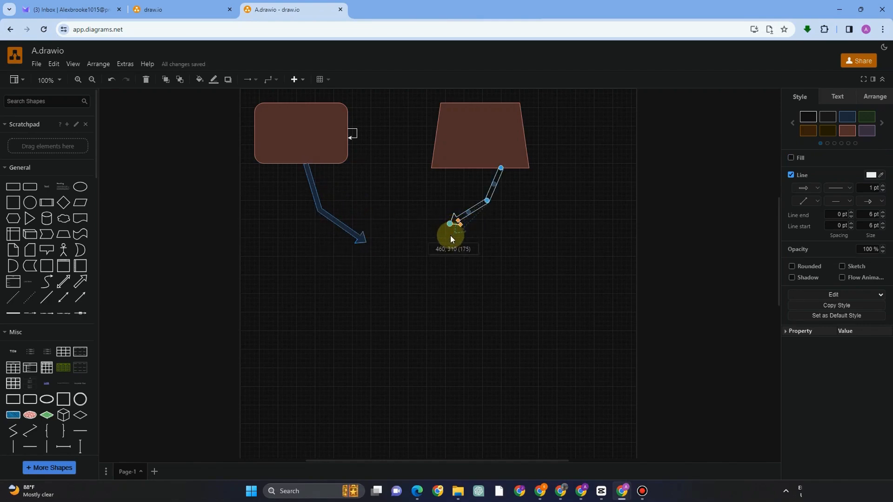
{"action": "left_click_drag", "start_coordinate": [441, 237], "coordinate": [442, 236]}
{"action": "left_click", "coordinate": [853, 118]}
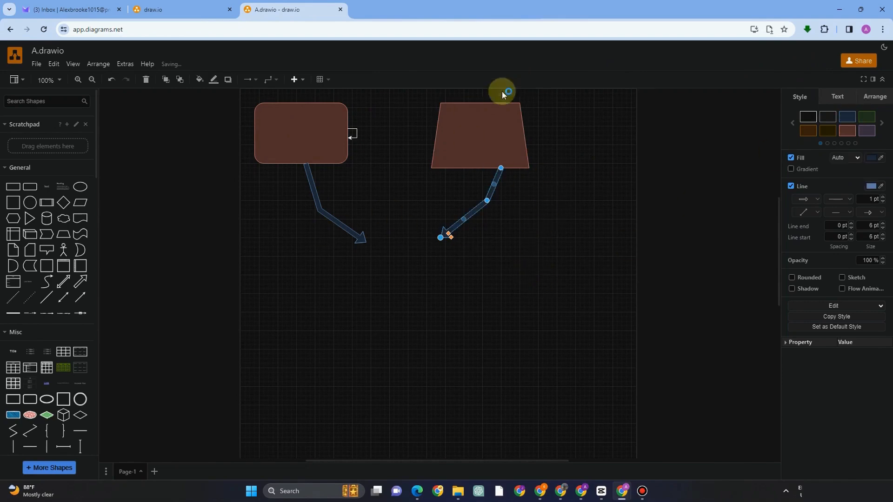
Shift the trapezoid with its arrow, and the rounded rectangle with its arrow, to the right on the page
{"action": "left_click_drag", "start_coordinate": [489, 126], "coordinate": [544, 126]}
{"action": "left_click", "coordinate": [484, 198]}
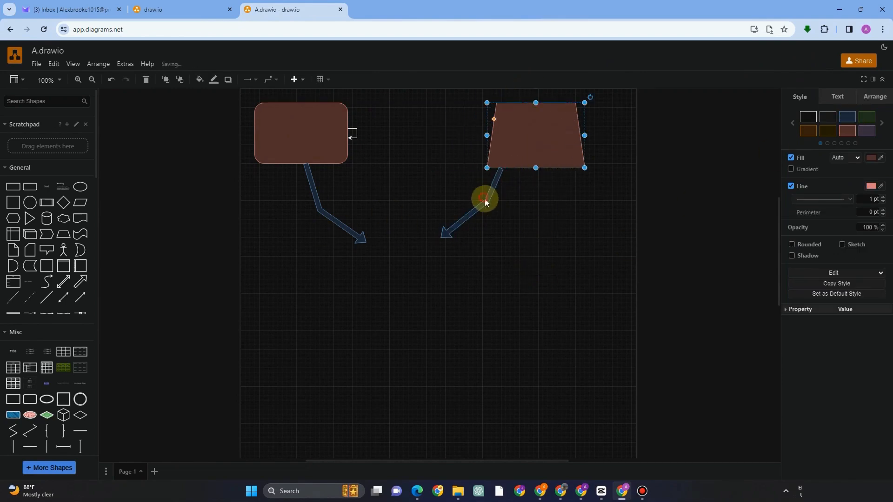
{"action": "left_click", "coordinate": [515, 206]}
{"action": "left_click_drag", "start_coordinate": [482, 201], "coordinate": [526, 205]}
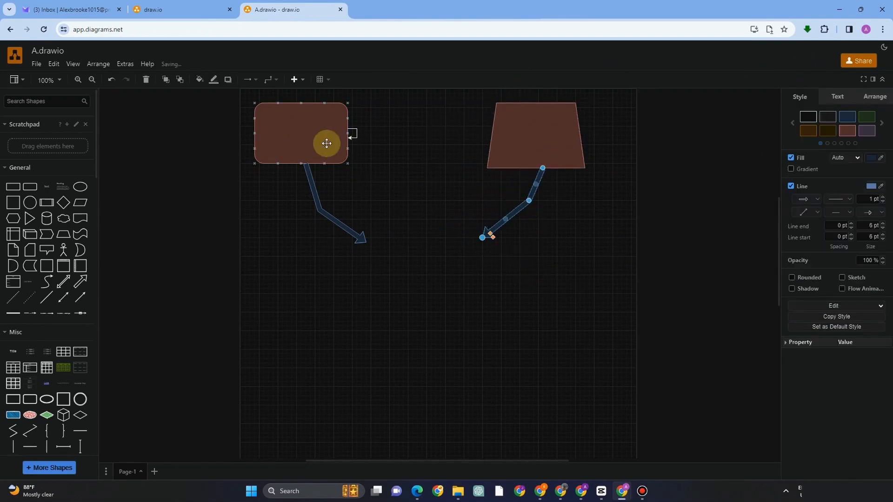
{"action": "left_click_drag", "start_coordinate": [326, 143], "coordinate": [359, 144]}
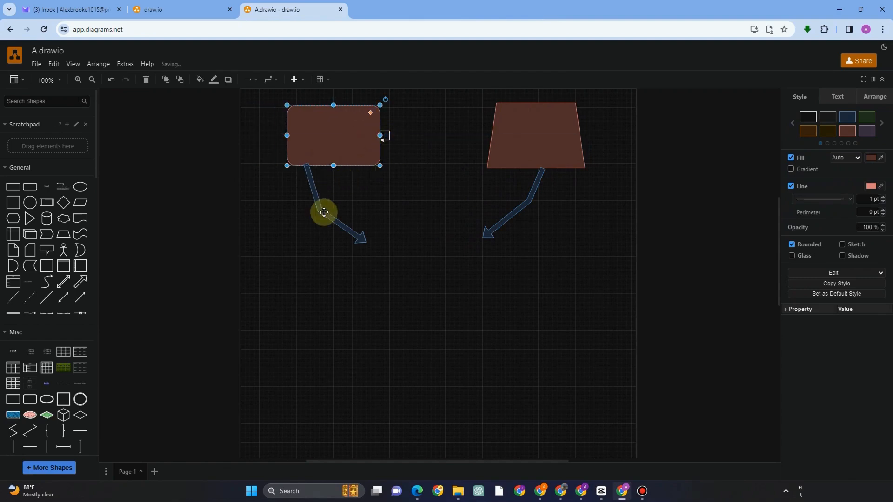
{"action": "left_click_drag", "start_coordinate": [324, 212], "coordinate": [365, 216]}
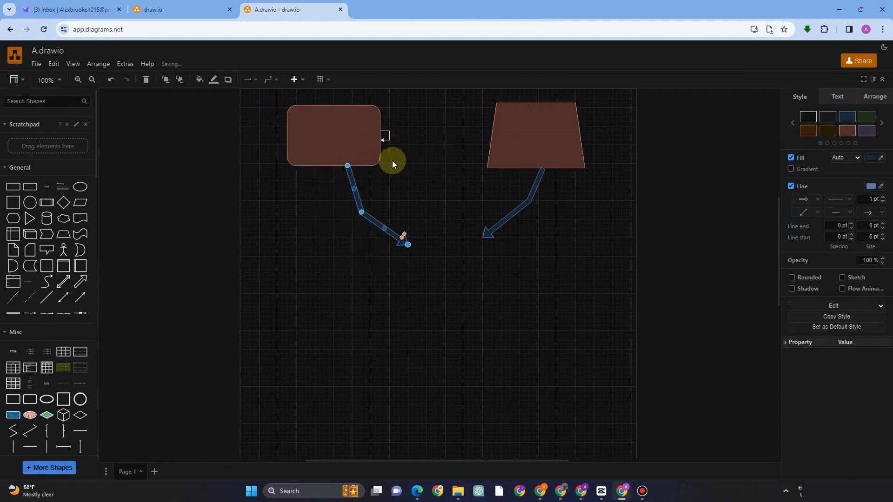
Delete the small looped connector on the right side of the rounded rectangle
{"action": "left_click", "coordinate": [386, 136]}
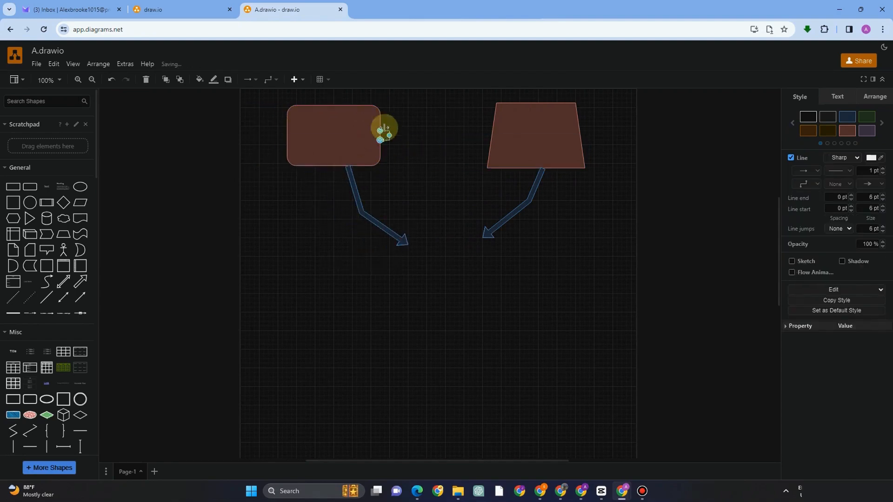
{"action": "left_click", "coordinate": [146, 80]}
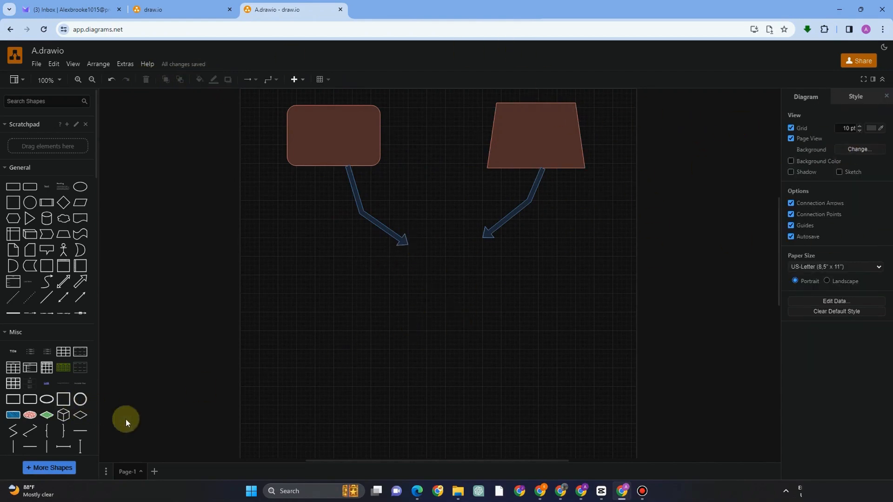
Insert a Cross-Functional Flowchart from the Misc library and position it centred below the two arrows, at about 240, 400
{"action": "mouse_move", "coordinate": [51, 368]}
{"action": "scroll", "coordinate": [49, 367], "scroll_direction": "down", "scroll_amount": 1}
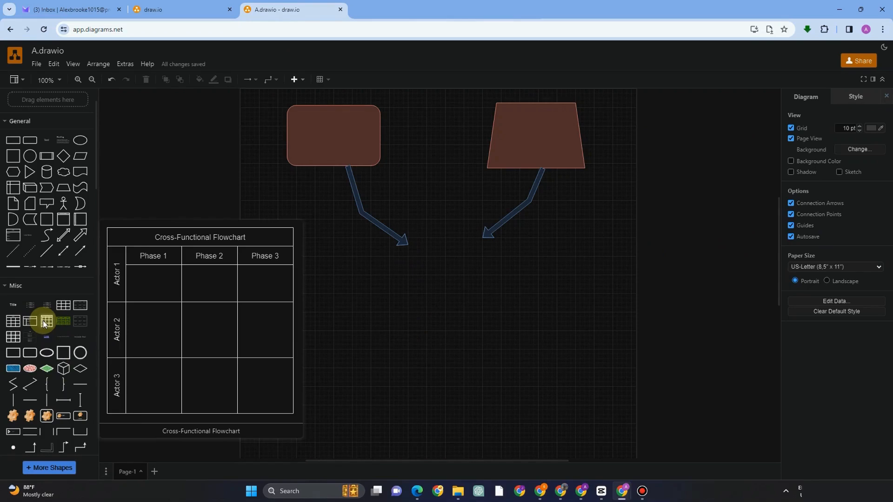
{"action": "left_click_drag", "start_coordinate": [44, 324], "coordinate": [271, 296]}
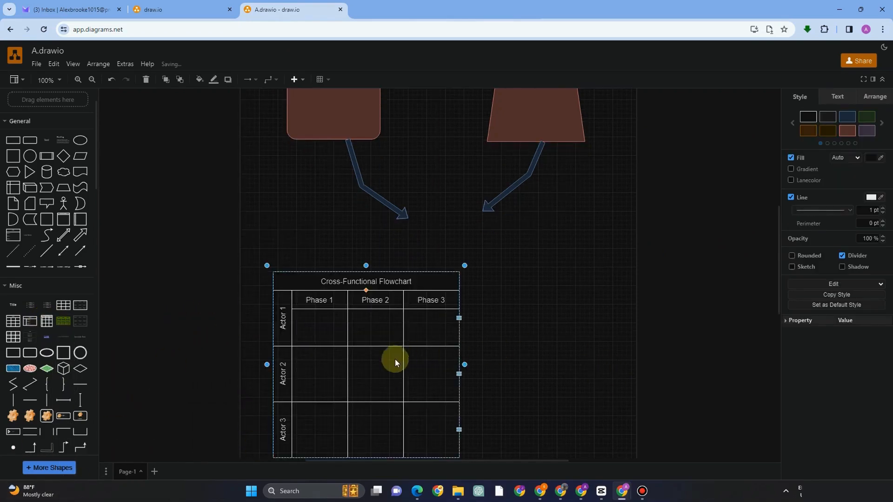
{"action": "left_click", "coordinate": [470, 317]}
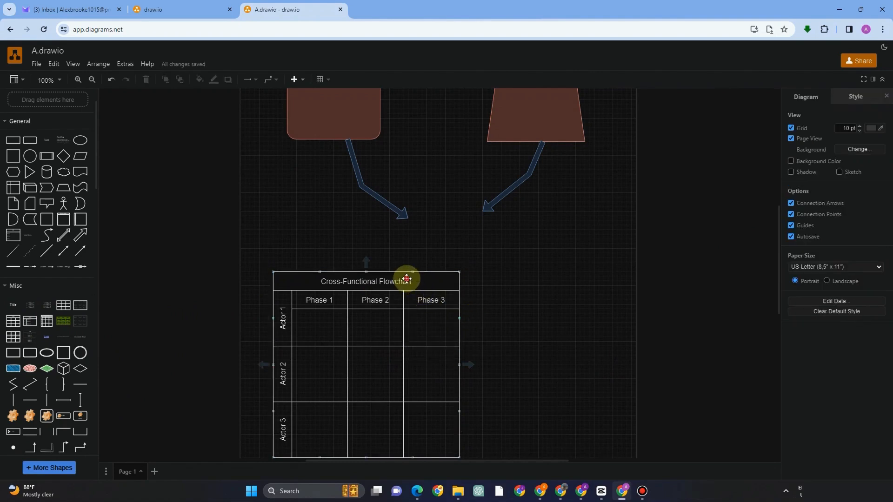
{"action": "left_click_drag", "start_coordinate": [407, 279], "coordinate": [484, 255]}
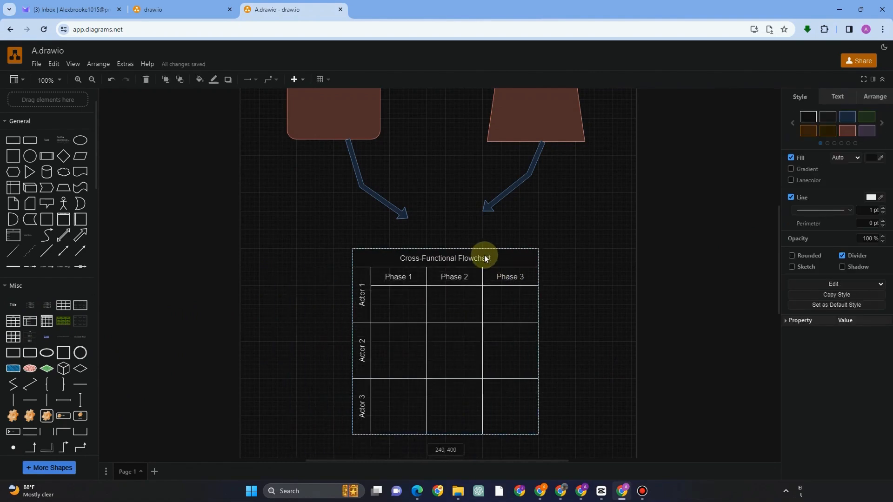
Extend the tips of both blue arrows down to the upper edge of the Cross-Functional Flowchart
{"action": "left_click", "coordinate": [487, 212]}
{"action": "left_click_drag", "start_coordinate": [481, 241], "coordinate": [478, 248]}
{"action": "mouse_move", "coordinate": [401, 217]}
{"action": "left_mouse_down"}
{"action": "mouse_move", "coordinate": [414, 232]}
{"action": "mouse_move", "coordinate": [403, 220]}
{"action": "left_mouse_up"}
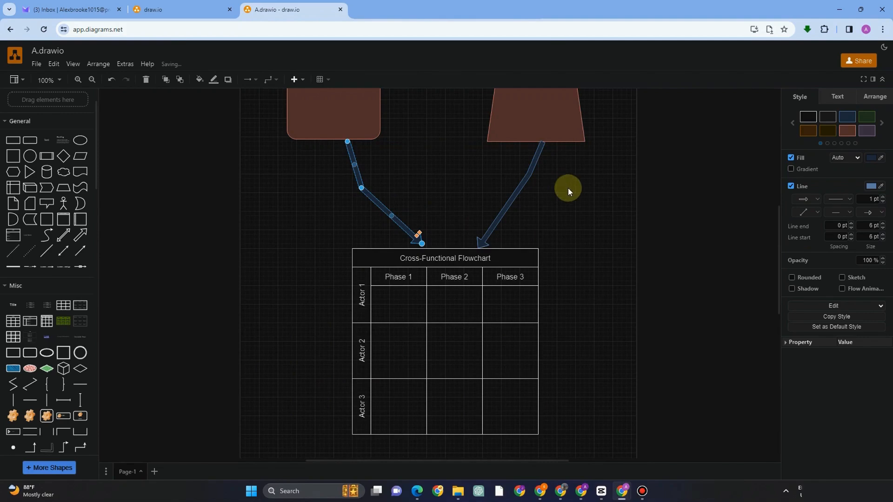
Apply the dark yellow preset style to the whole Cross-Functional Flowchart table
{"action": "scroll", "coordinate": [606, 233], "scroll_direction": "up", "scroll_amount": 1}
{"action": "left_click", "coordinate": [369, 303]}
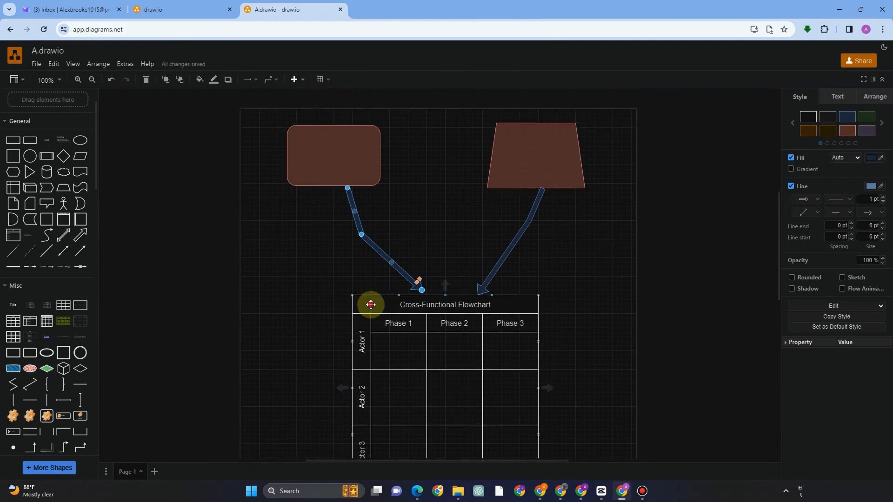
{"action": "left_click", "coordinate": [829, 135]}
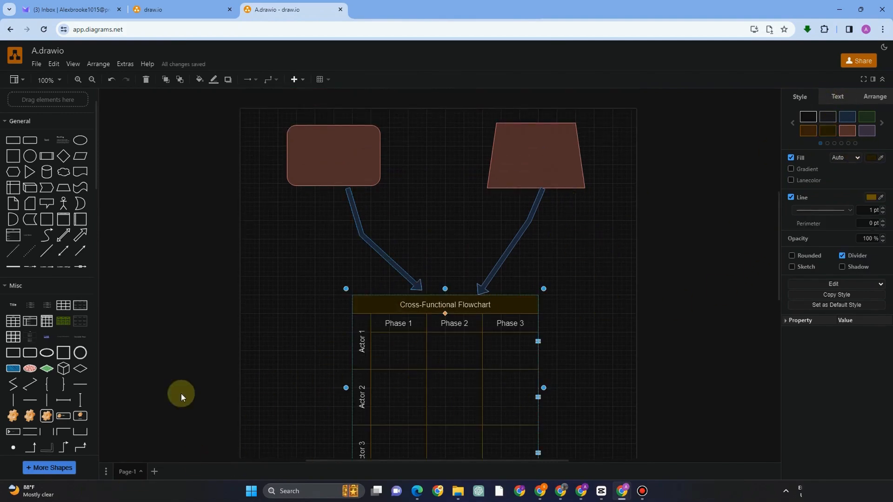
From the Advanced library, place an Or shape to the left of the flowchart and a cylinder to its right
{"action": "scroll", "coordinate": [67, 412], "scroll_direction": "down", "scroll_amount": 5}
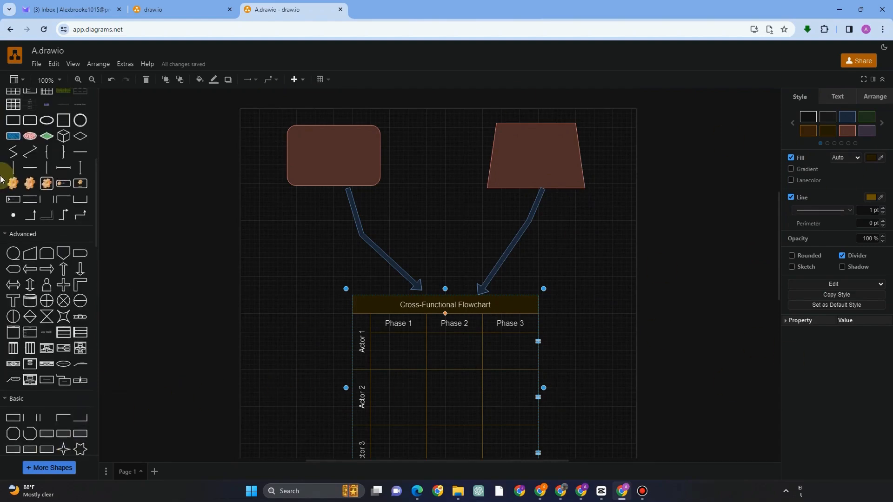
{"action": "mouse_move", "coordinate": [48, 302]}
{"action": "left_click_drag", "start_coordinate": [46, 305], "coordinate": [260, 289]}
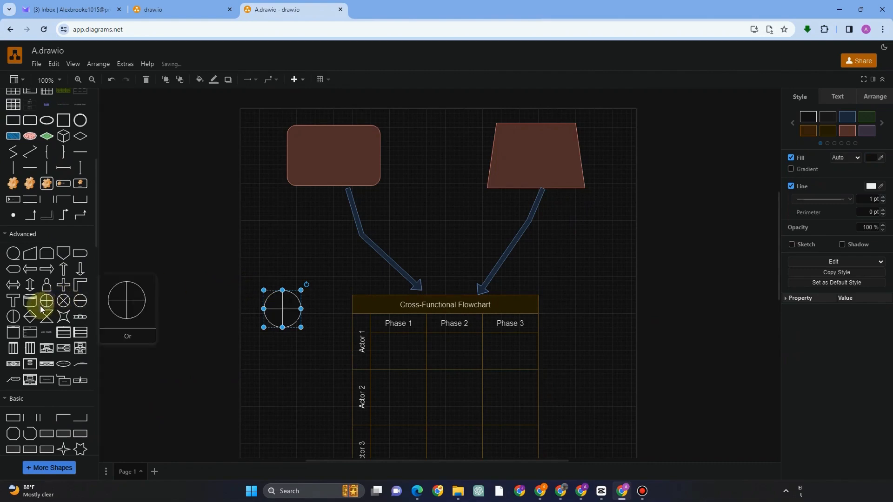
{"action": "mouse_move", "coordinate": [32, 306]}
{"action": "left_click_drag", "start_coordinate": [32, 306], "coordinate": [578, 298]}
{"action": "left_click", "coordinate": [273, 306]}
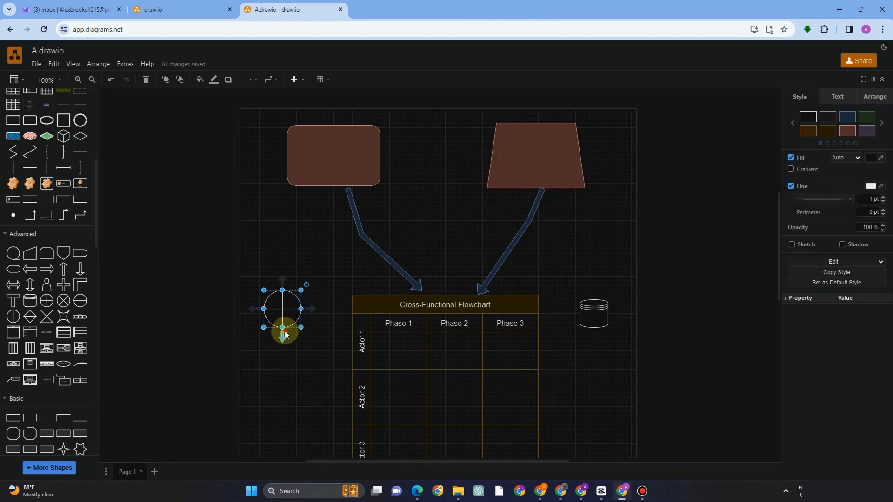
{"action": "left_click_drag", "start_coordinate": [283, 336], "coordinate": [286, 359]}
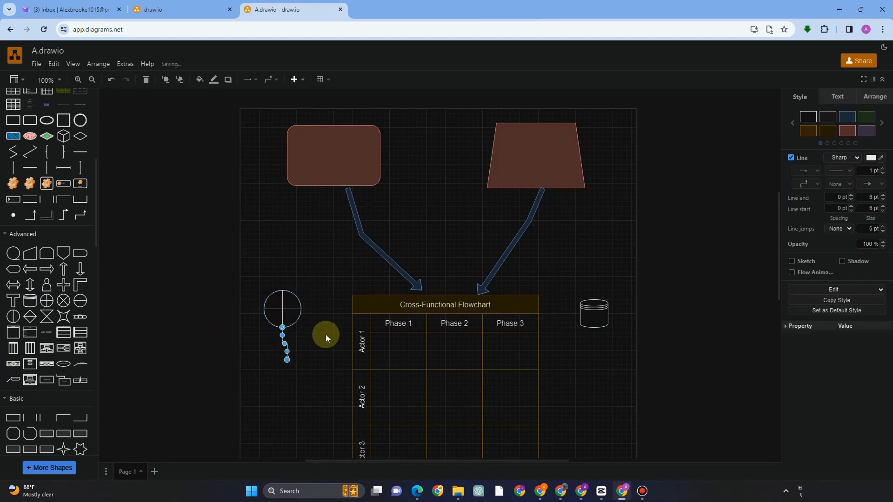
{"action": "key", "text": "Delete"}
Move the cylinder slightly up beside the flowchart's title row
{"action": "left_click", "coordinate": [593, 308]}
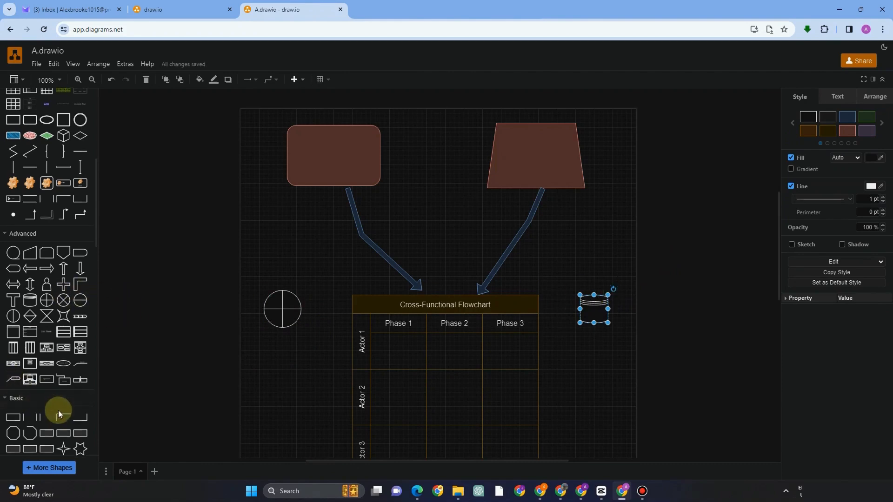
From the Basic library, place a triangle to the left of the flowchart, below the Or shape
{"action": "scroll", "coordinate": [58, 410], "scroll_direction": "down", "scroll_amount": 3}
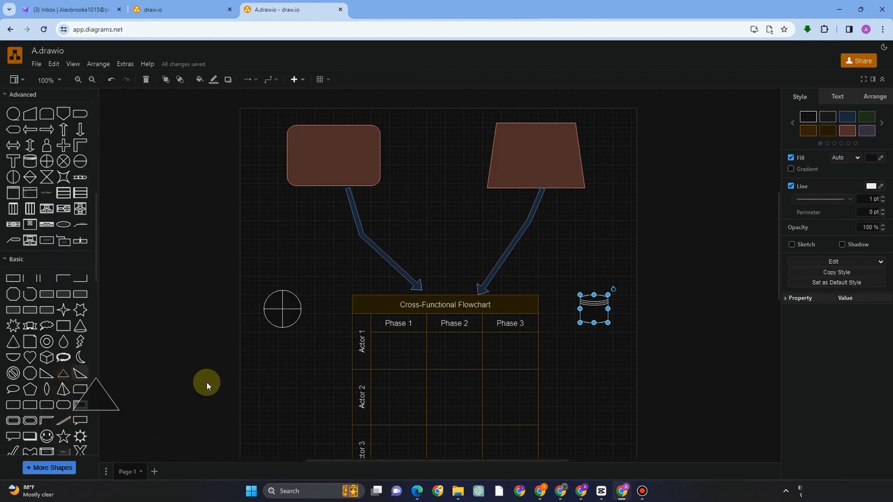
{"action": "left_click_drag", "start_coordinate": [206, 383], "coordinate": [254, 372]}
{"action": "scroll", "coordinate": [197, 405], "scroll_direction": "down", "scroll_amount": 4}
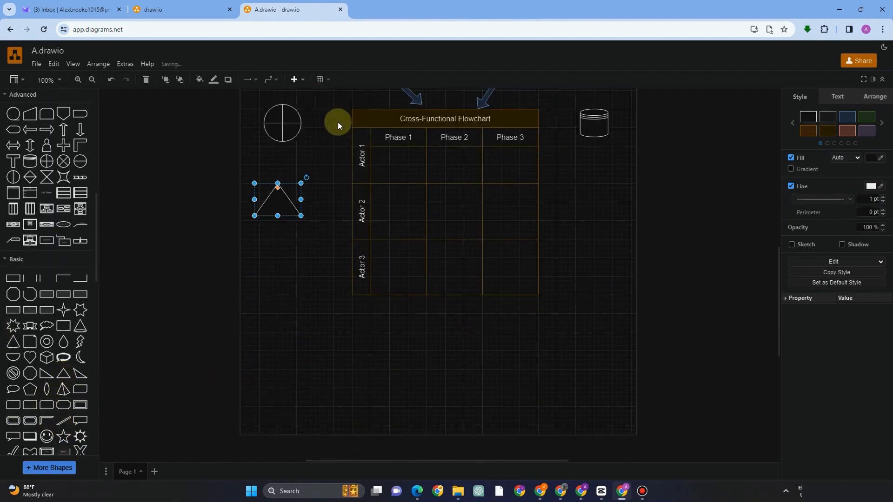
Rotate the triangle so it points at the flowchart and stretch it lengthwise towards the table
{"action": "left_click_drag", "start_coordinate": [307, 177], "coordinate": [342, 211]}
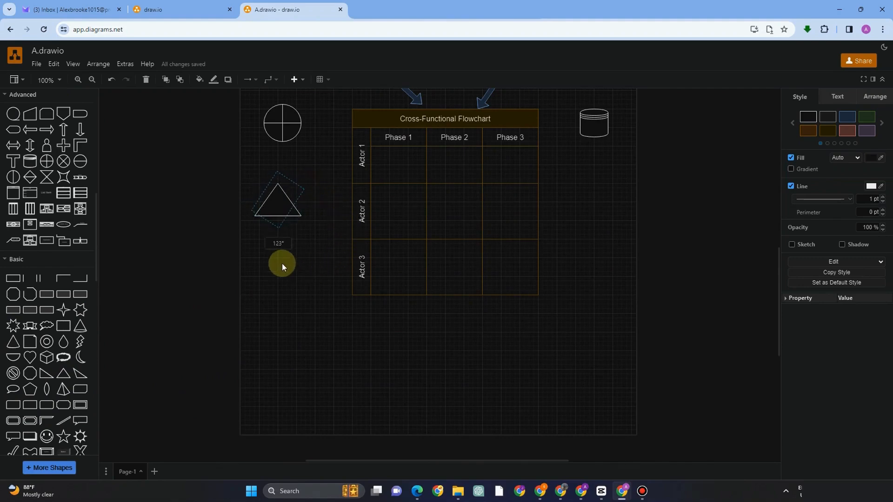
{"action": "left_click_drag", "start_coordinate": [322, 248], "coordinate": [321, 246]}
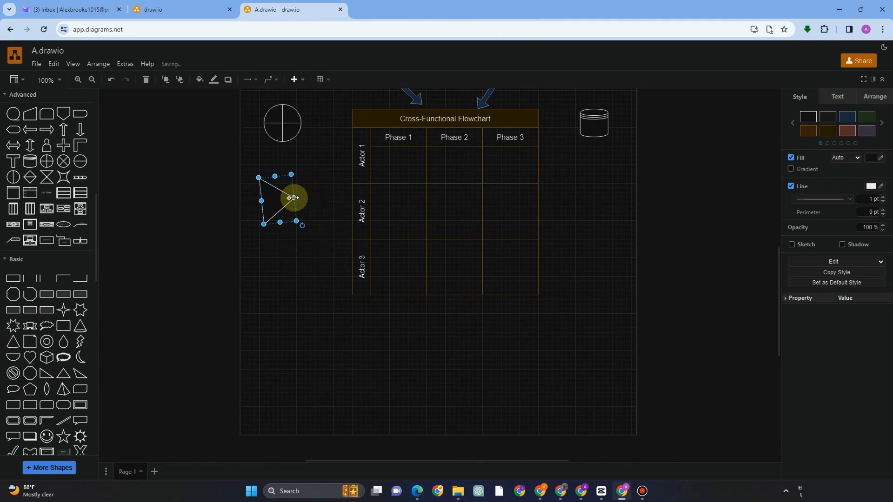
{"action": "left_click_drag", "start_coordinate": [293, 197], "coordinate": [328, 225]}
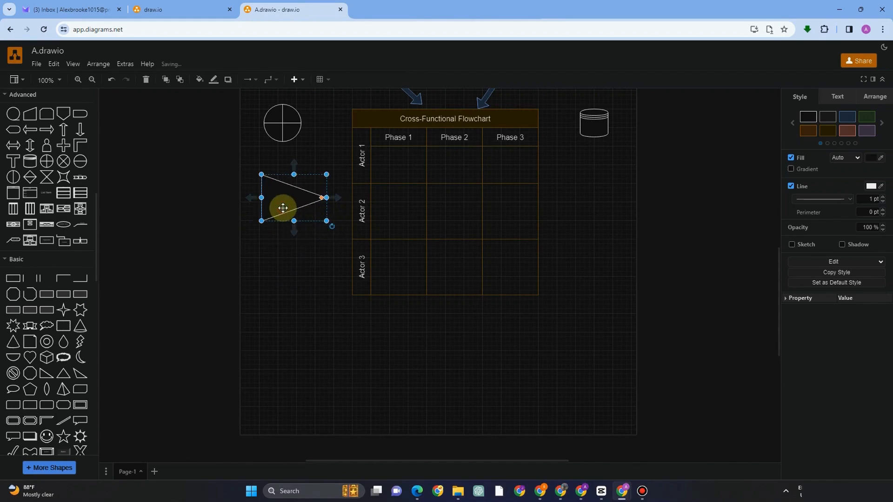
Copy the triangle and paste it on the other side of the flowchart below the cylinder, allowing clipboard access
{"action": "right_click", "coordinate": [284, 207]}
{"action": "left_click", "coordinate": [324, 249]}
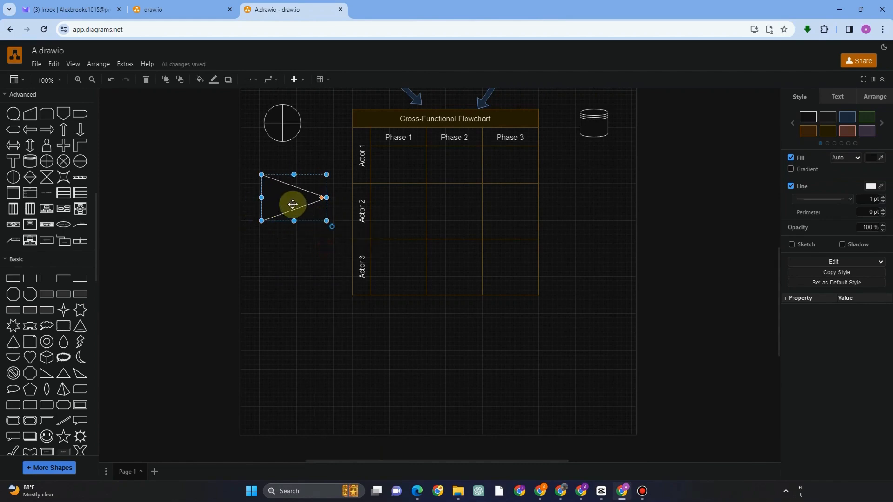
{"action": "mouse_move", "coordinate": [293, 203]}
{"action": "left_mouse_down"}
{"action": "mouse_move", "coordinate": [492, 208]}
{"action": "mouse_move", "coordinate": [259, 201]}
{"action": "mouse_move", "coordinate": [282, 199]}
{"action": "left_mouse_up"}
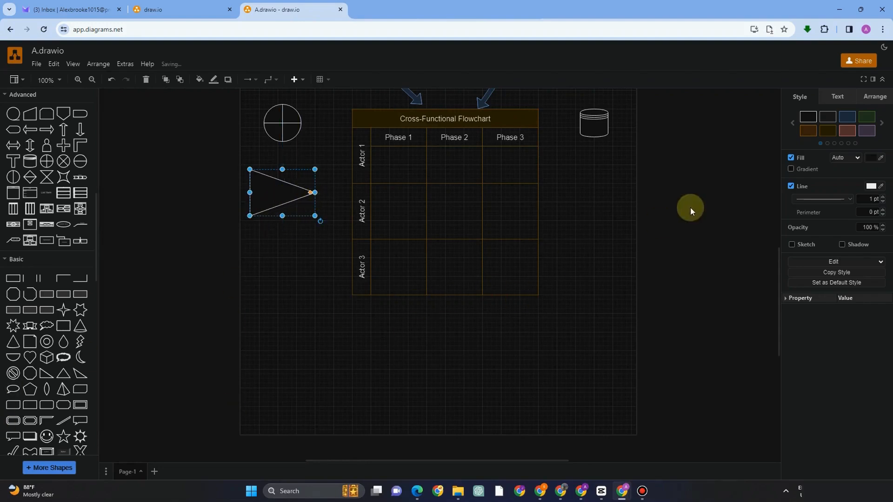
{"action": "left_click", "coordinate": [614, 186]}
{"action": "right_click", "coordinate": [595, 185]}
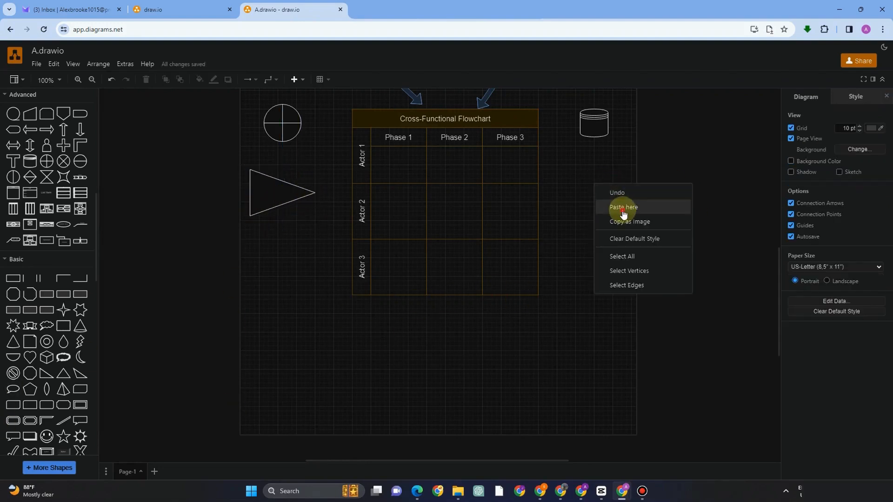
{"action": "left_click", "coordinate": [614, 206]}
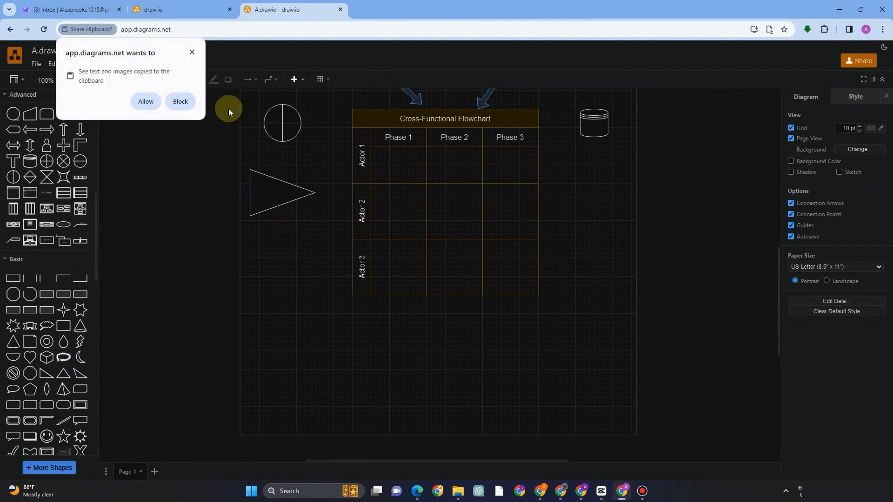
{"action": "left_click", "coordinate": [144, 101]}
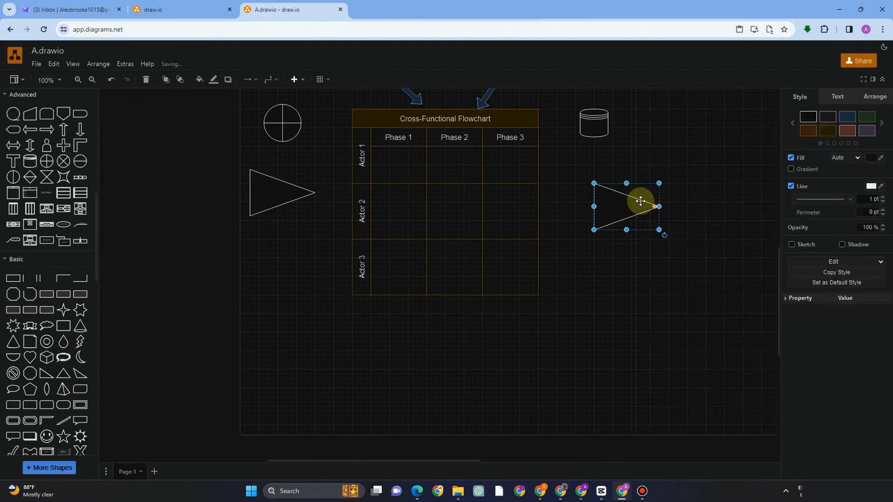
Position the two triangles roughly level on either side of the flowchart and rotate the one below the cylinder to point at the table
{"action": "left_click_drag", "start_coordinate": [641, 201], "coordinate": [593, 197]}
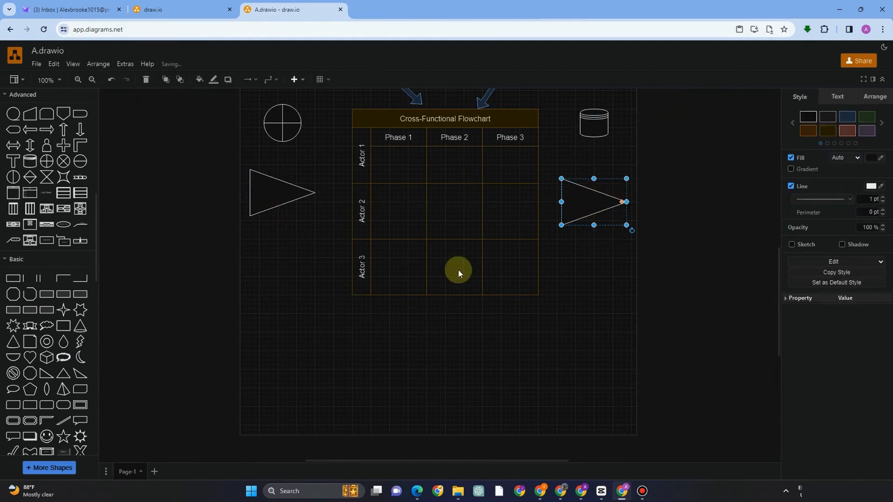
{"action": "left_click_drag", "start_coordinate": [271, 200], "coordinate": [280, 208]}
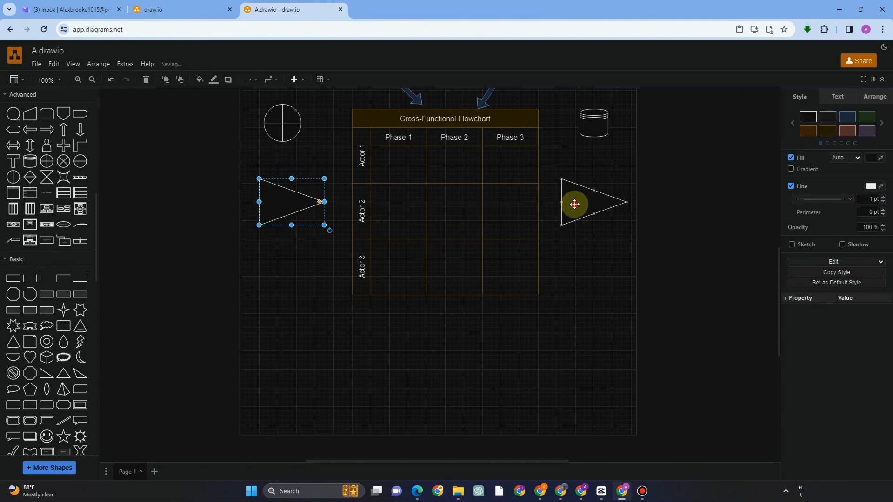
{"action": "left_click", "coordinate": [575, 204]}
{"action": "left_click_drag", "start_coordinate": [632, 230], "coordinate": [534, 161]}
{"action": "left_click_drag", "start_coordinate": [602, 207], "coordinate": [598, 198]}
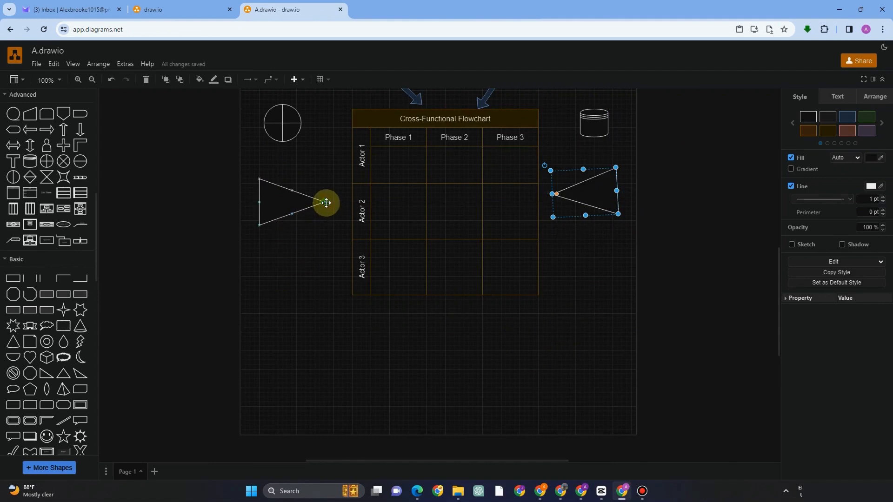
Draw a connector from the tip of each triangle down past the flowchart's lower edge and apply the dark red preset style to both
{"action": "left_click_drag", "start_coordinate": [323, 207], "coordinate": [301, 378]}
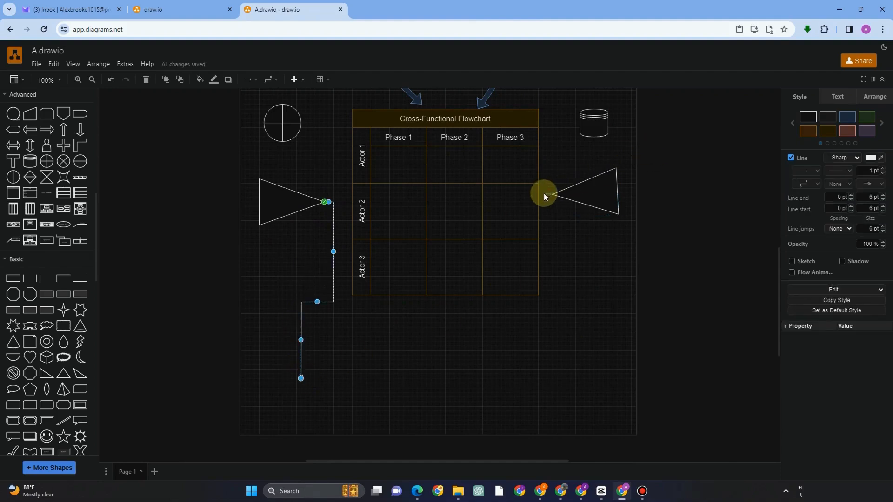
{"action": "left_click_drag", "start_coordinate": [543, 225], "coordinate": [570, 383]}
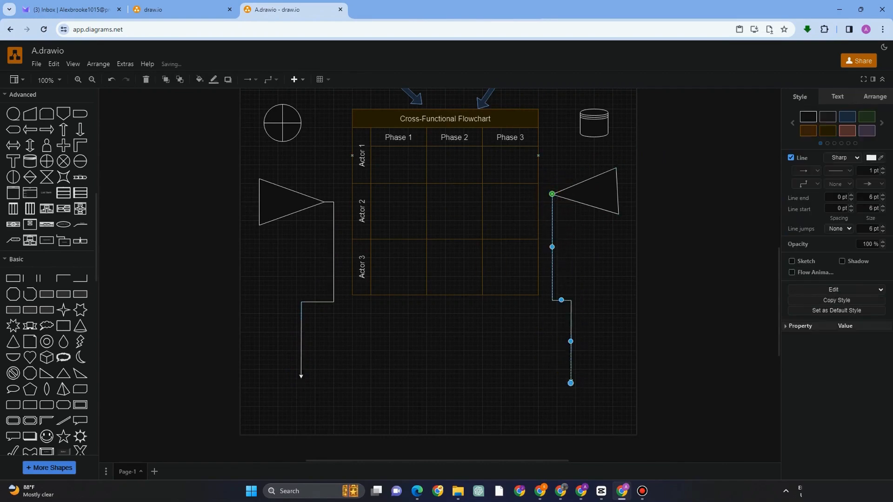
{"action": "left_click", "coordinate": [846, 129]}
{"action": "left_click", "coordinate": [333, 298]}
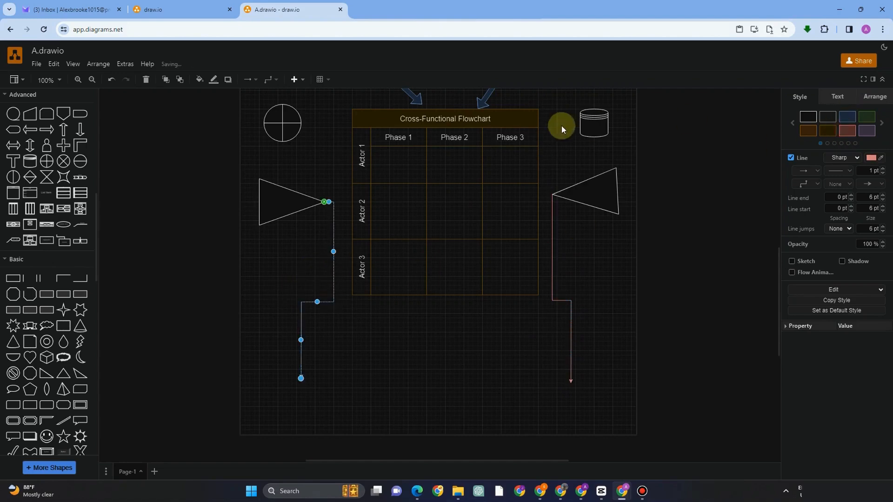
Apply the dark green preset style to the Or shape, the cylinder and both triangles
{"action": "left_click", "coordinate": [273, 211]}
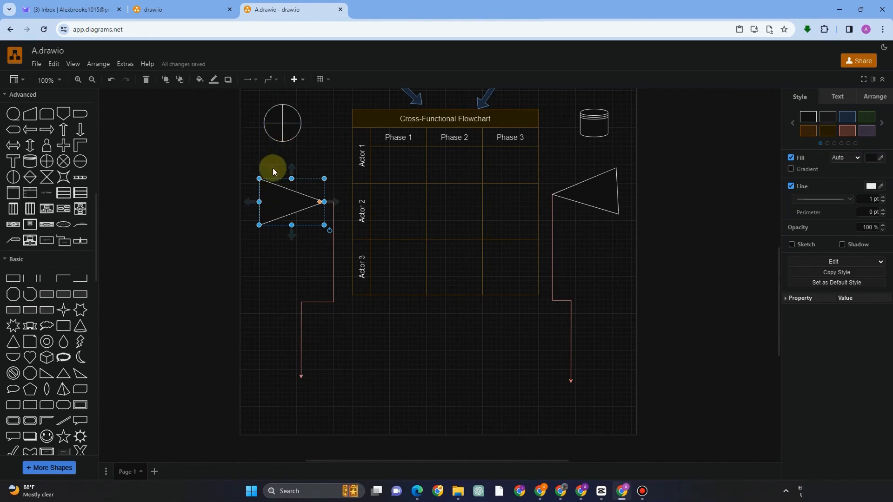
{"action": "left_click", "coordinate": [281, 132], "text": "shift"}
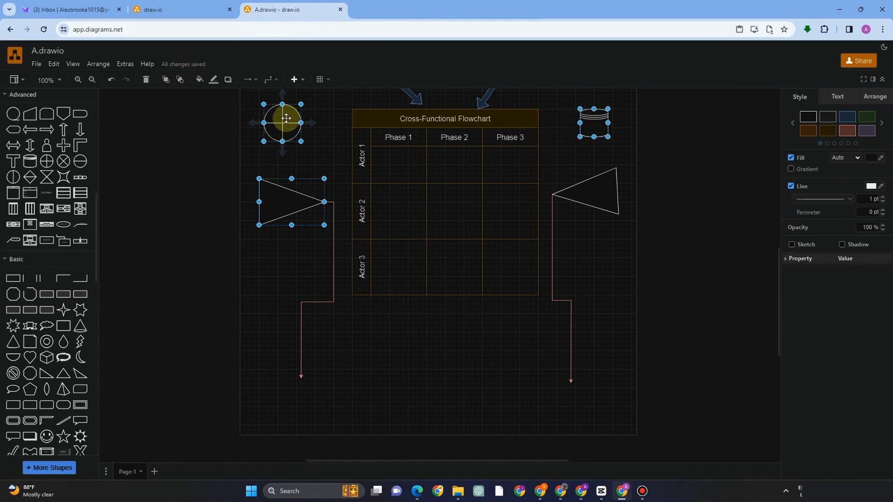
{"action": "left_click", "coordinate": [866, 118]}
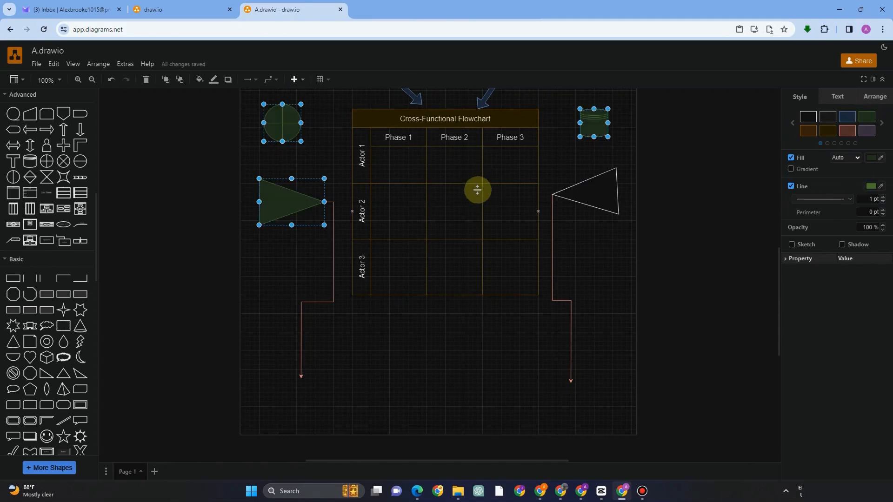
{"action": "left_click", "coordinate": [598, 197]}
{"action": "left_click", "coordinate": [865, 117]}
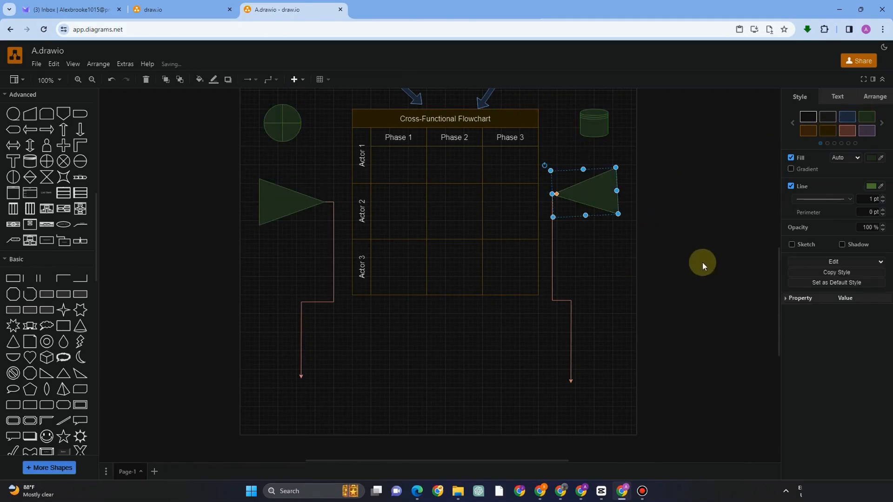
From the Basic library, place a rectangle below the flowchart between the two connectors and enlarge it
{"action": "left_click", "coordinate": [539, 309]}
{"action": "scroll", "coordinate": [542, 309], "scroll_direction": "up", "scroll_amount": 3}
{"action": "scroll", "coordinate": [571, 288], "scroll_direction": "up", "scroll_amount": 4}
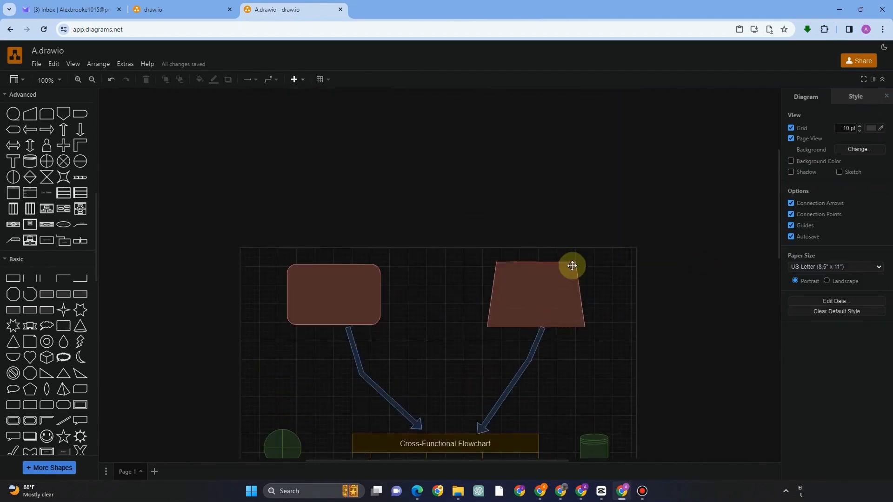
{"action": "scroll", "coordinate": [572, 267], "scroll_direction": "down", "scroll_amount": 6}
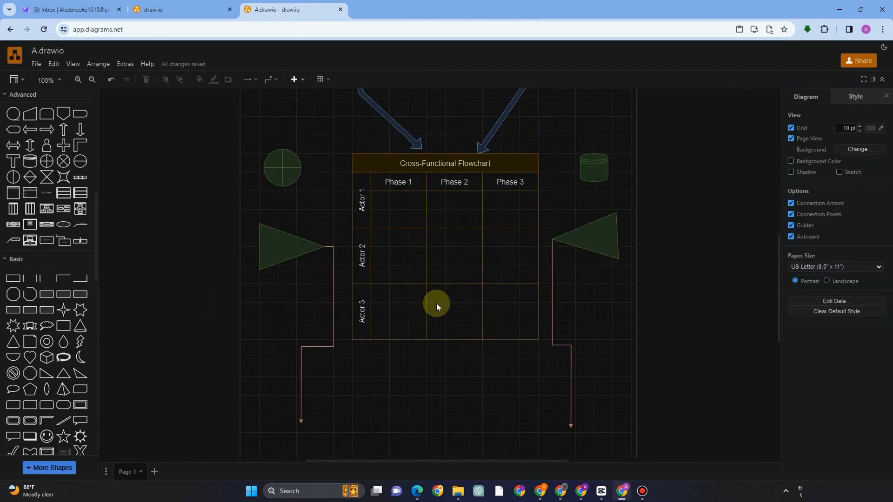
{"action": "scroll", "coordinate": [484, 210], "scroll_direction": "down", "scroll_amount": 4}
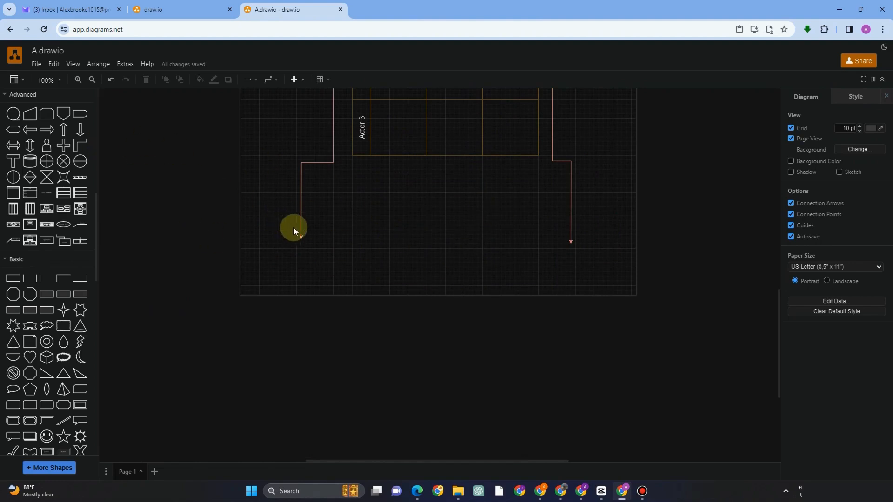
{"action": "left_click_drag", "start_coordinate": [46, 314], "coordinate": [398, 235]}
{"action": "left_click_drag", "start_coordinate": [455, 235], "coordinate": [543, 207]}
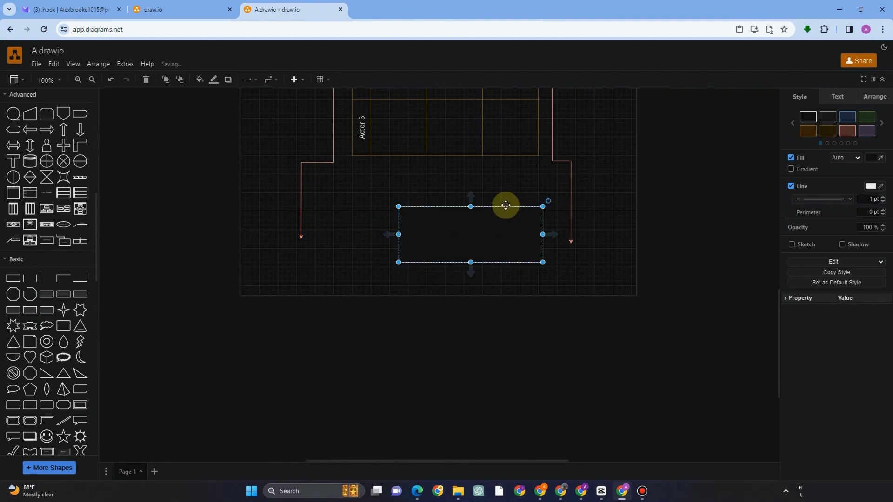
Move the rectangle so it sits centred beneath the flowchart
{"action": "double_click", "coordinate": [462, 236]}
{"action": "right_click", "coordinate": [462, 236]}
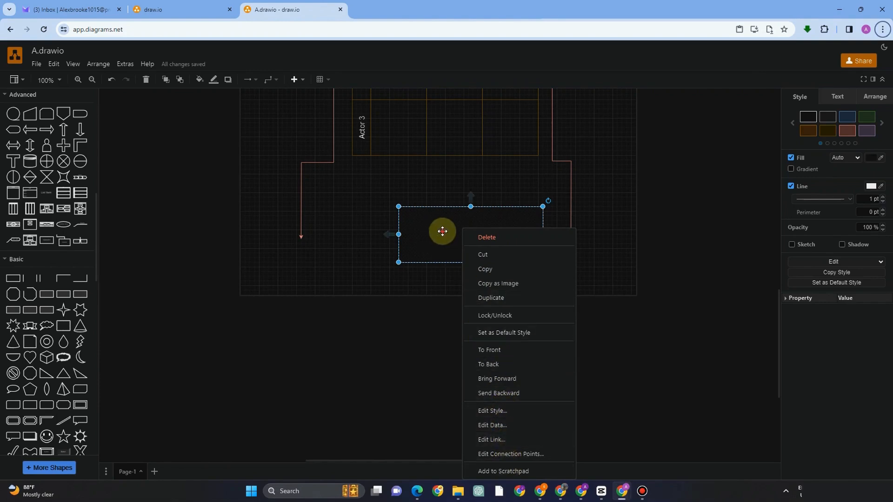
{"action": "left_click_drag", "start_coordinate": [442, 231], "coordinate": [414, 221]}
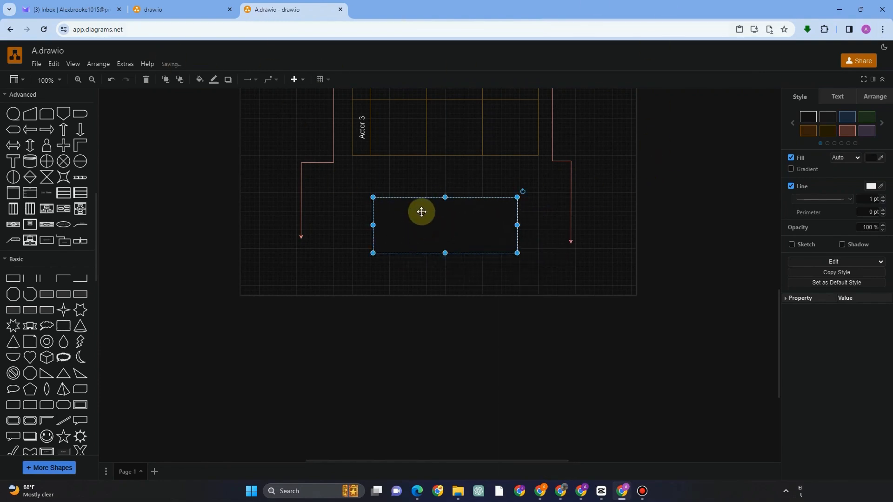
Set the rectangle's text to bold, italic and underlined
{"action": "left_click", "coordinate": [833, 99]}
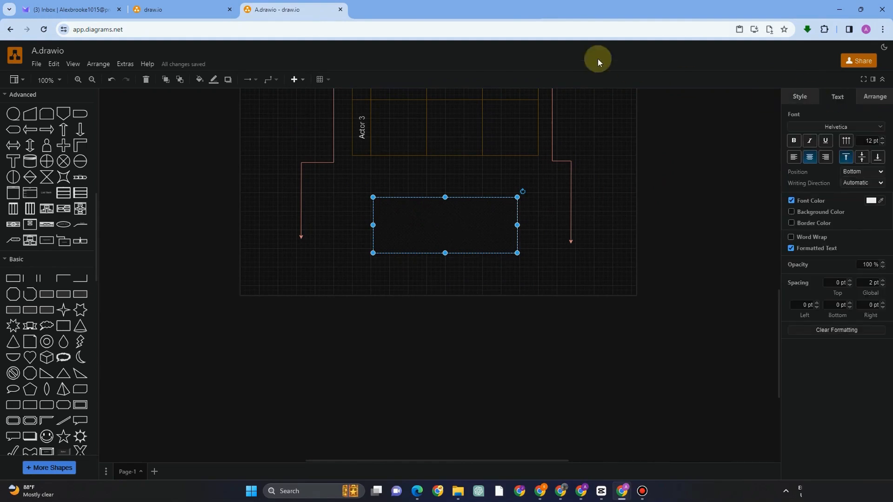
{"action": "left_click", "coordinate": [795, 143]}
{"action": "left_click", "coordinate": [810, 141]}
{"action": "left_click", "coordinate": [825, 140]}
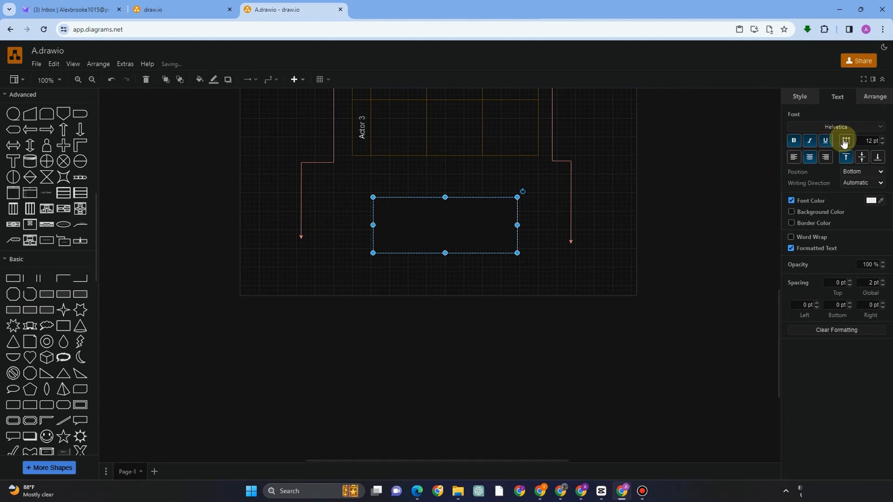
Try the Verdana font for the rectangle's label, enter "THIS IS OUR TEST" and centre-align the text
{"action": "double_click", "coordinate": [458, 220]}
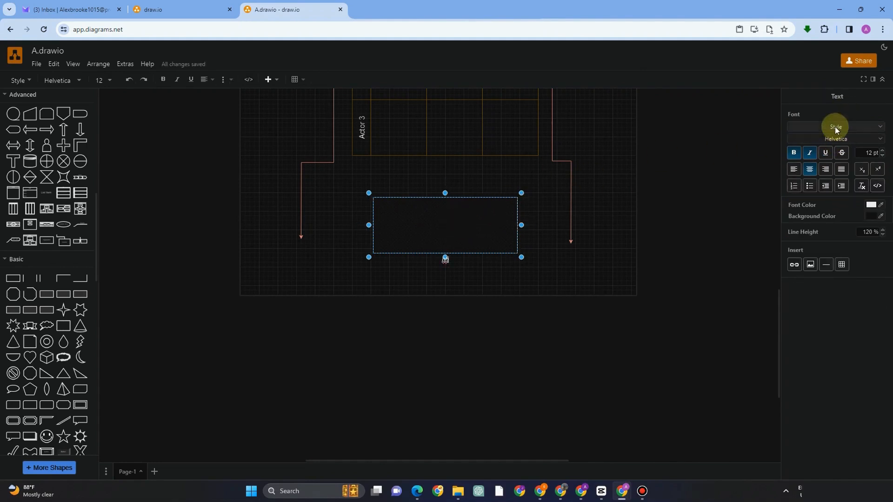
{"action": "left_click", "coordinate": [851, 136]}
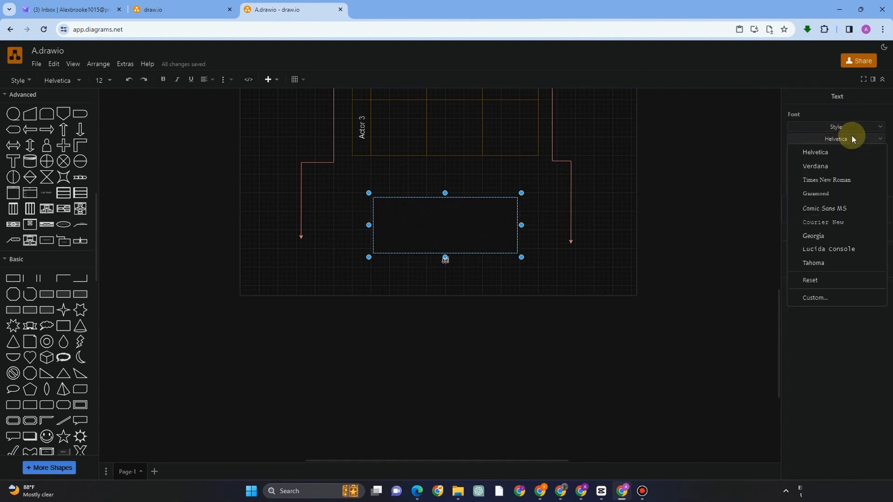
{"action": "left_click", "coordinate": [819, 166]}
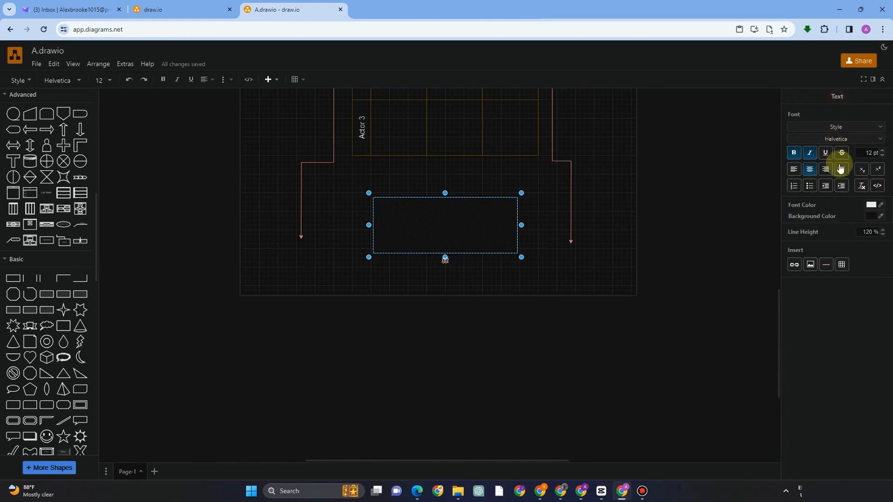
{"action": "left_click", "coordinate": [825, 169]}
{"action": "left_click", "coordinate": [793, 169]}
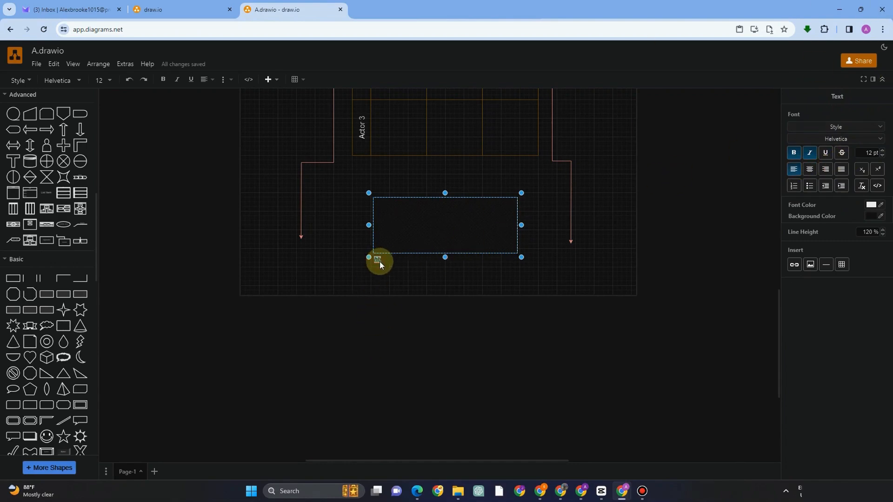
{"action": "type", "text": "THIS IS OUR TEST"}
{"action": "left_click", "coordinate": [810, 170]}
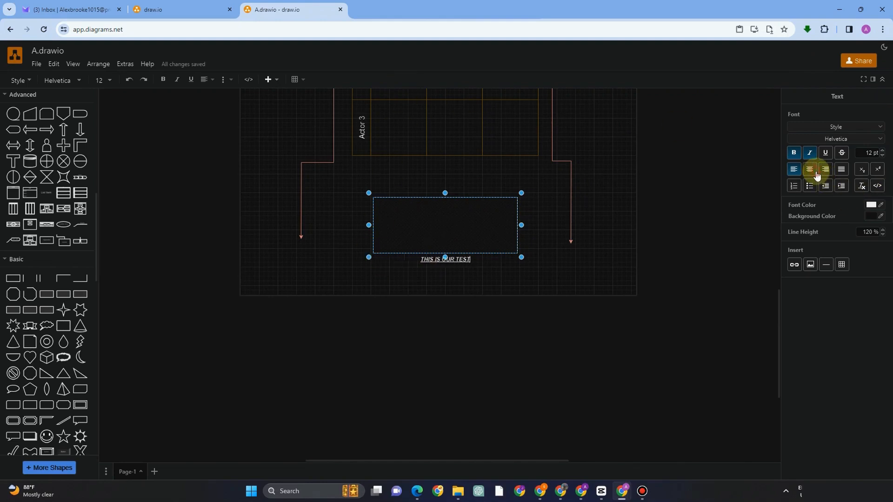
Finish editing the label and move the rectangle with its label slightly up towards the flowchart
{"action": "left_click_drag", "start_coordinate": [459, 259], "coordinate": [429, 260]}
{"action": "left_click", "coordinate": [462, 259]}
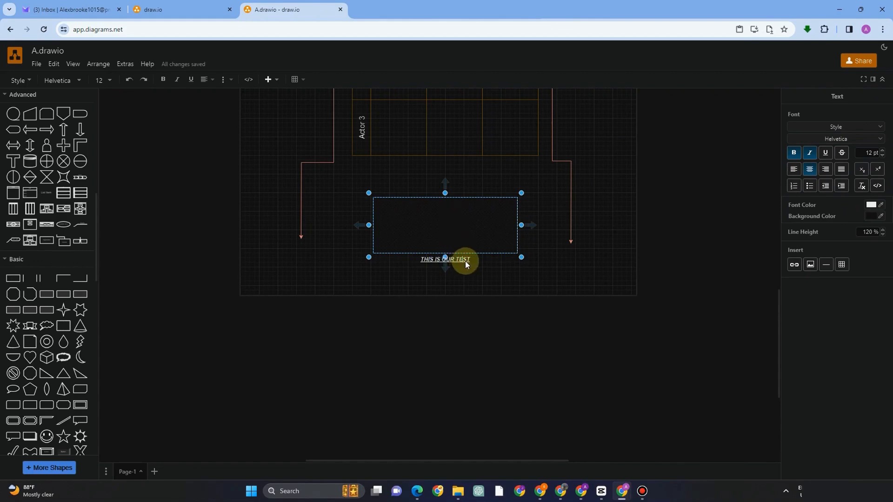
{"action": "left_click", "coordinate": [484, 281]}
{"action": "mouse_move", "coordinate": [461, 262]}
{"action": "left_mouse_down"}
{"action": "mouse_move", "coordinate": [458, 229]}
{"action": "mouse_move", "coordinate": [457, 247]}
{"action": "left_mouse_up"}
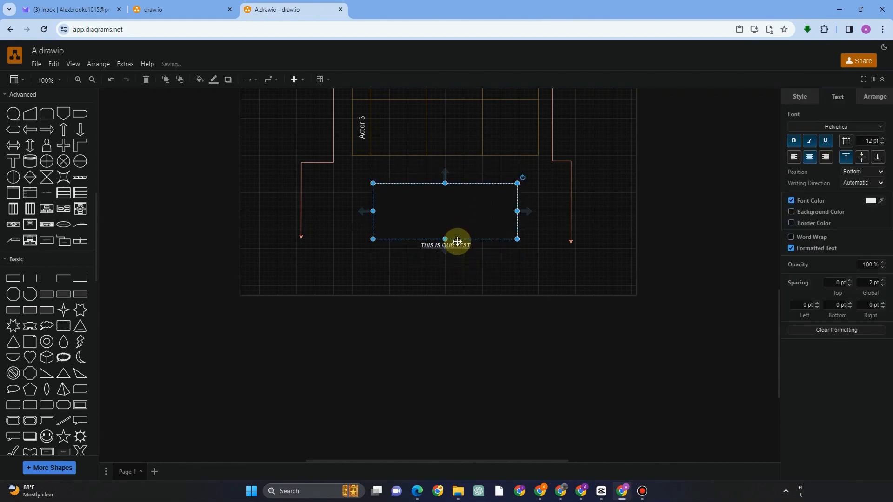
{"action": "left_click", "coordinate": [803, 96]}
{"action": "left_click", "coordinate": [865, 97]}
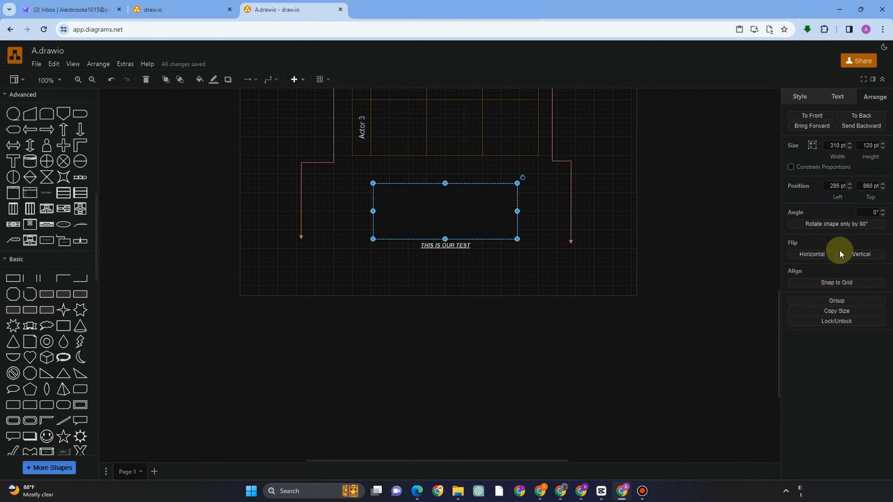
{"action": "scroll", "coordinate": [482, 198], "scroll_direction": "up", "scroll_amount": 8}
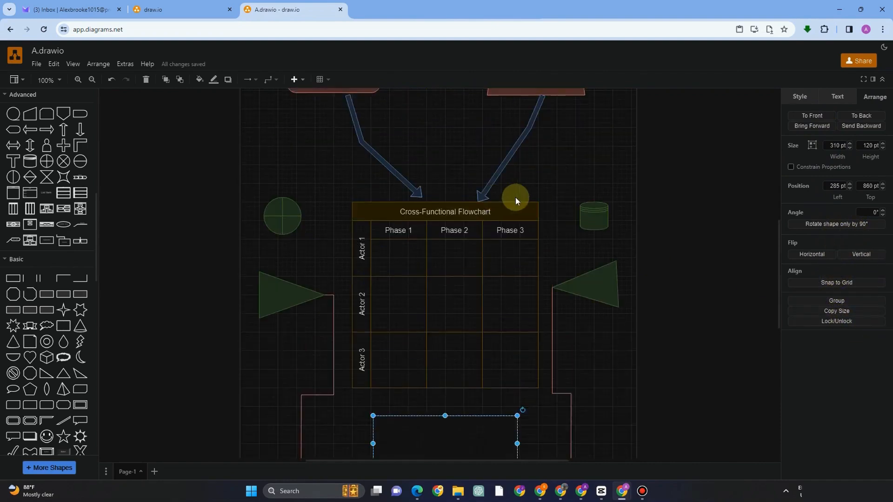
{"action": "left_click", "coordinate": [256, 168]}
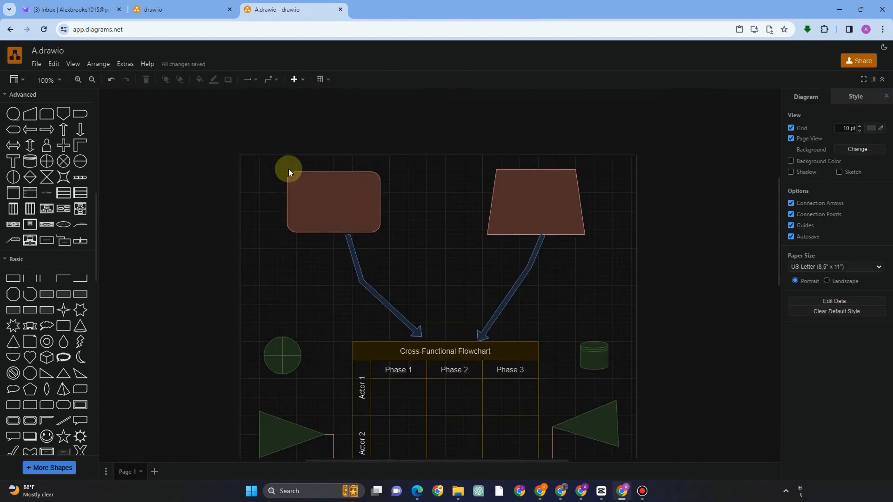
{"action": "scroll", "coordinate": [404, 271], "scroll_direction": "down", "scroll_amount": 4}
Bring the labelled rectangle beneath the flowchart to the front, and send it to the back
{"action": "left_click", "coordinate": [445, 372]}
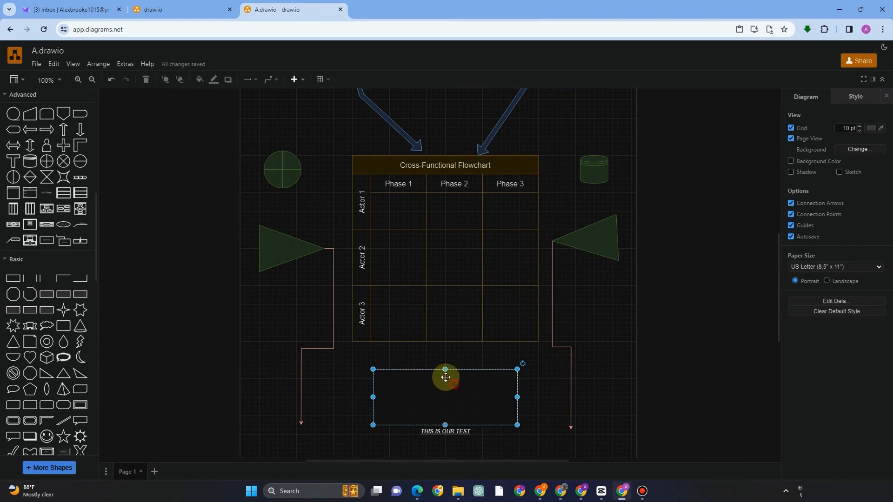
{"action": "left_click", "coordinate": [164, 82]}
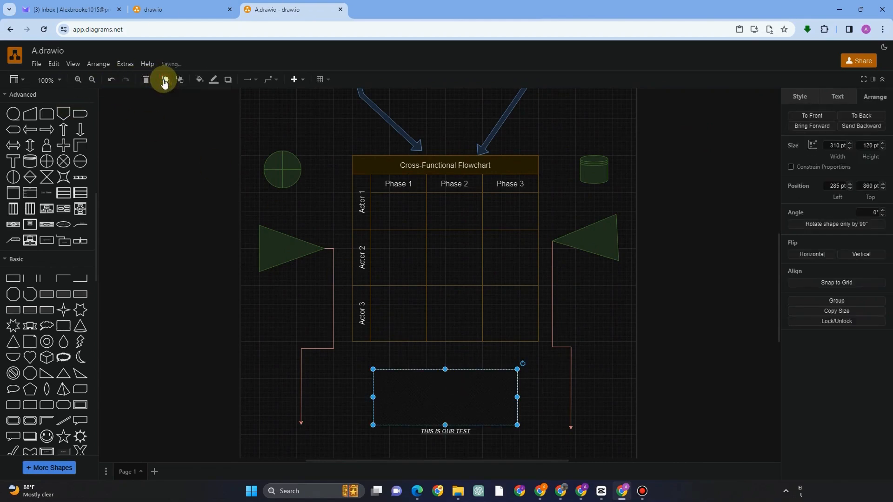
{"action": "left_click", "coordinate": [180, 80]}
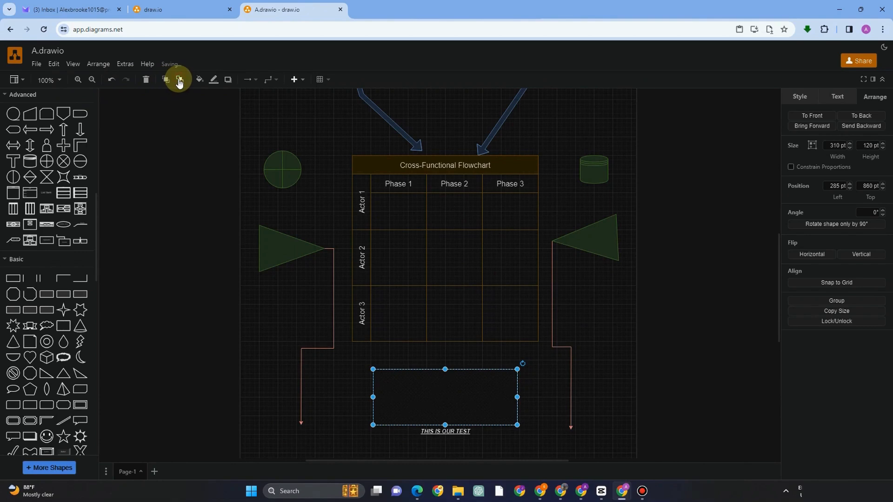
Fill the labelled rectangle beneath the flowchart with the pink colour CC00CC
{"action": "left_click", "coordinate": [196, 81]}
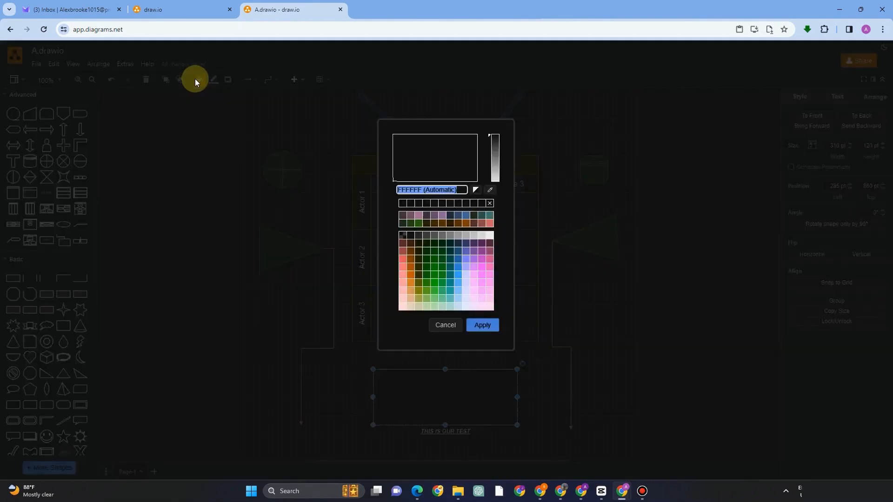
{"action": "left_click", "coordinate": [485, 285]}
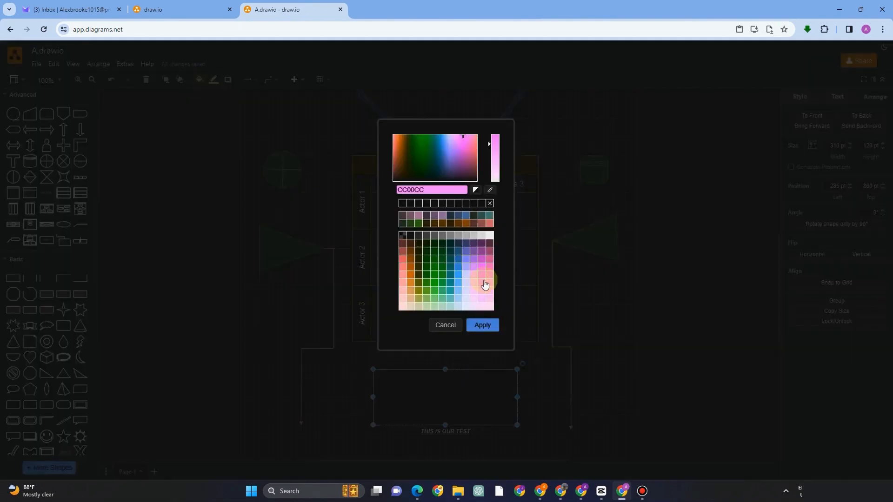
{"action": "left_click", "coordinate": [483, 325]}
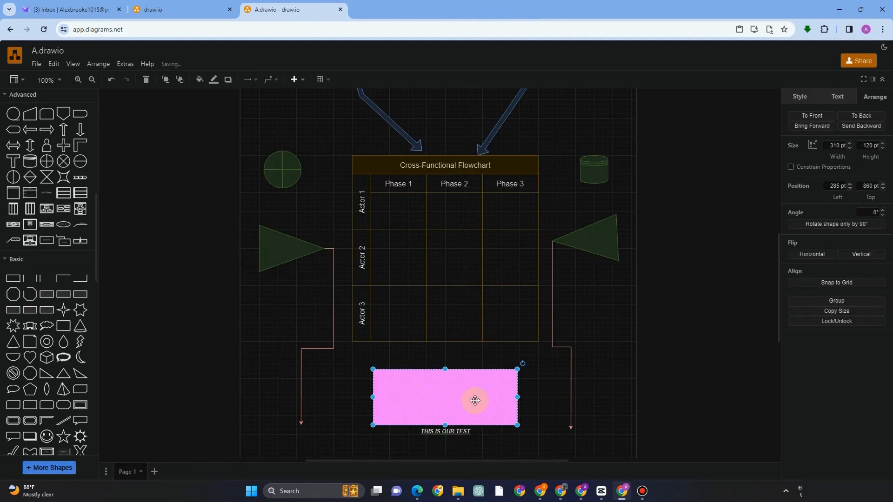
Set the pink rectangle's line colour to E3FFD1, picked from the colour spectrum
{"action": "left_click", "coordinate": [210, 80]}
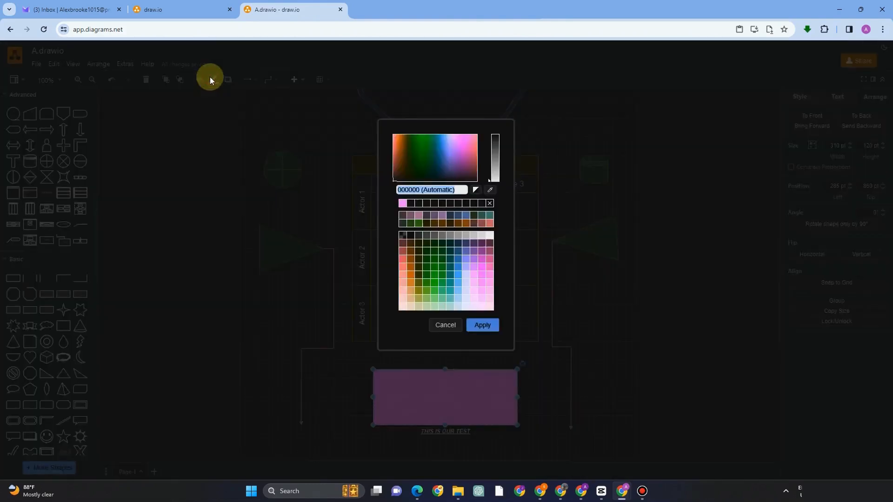
{"action": "left_click", "coordinate": [424, 246]}
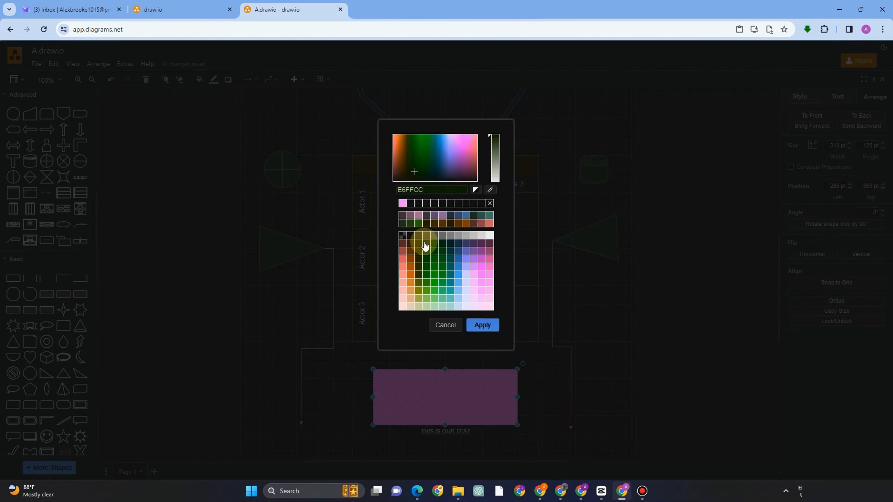
{"action": "left_click", "coordinate": [416, 172]}
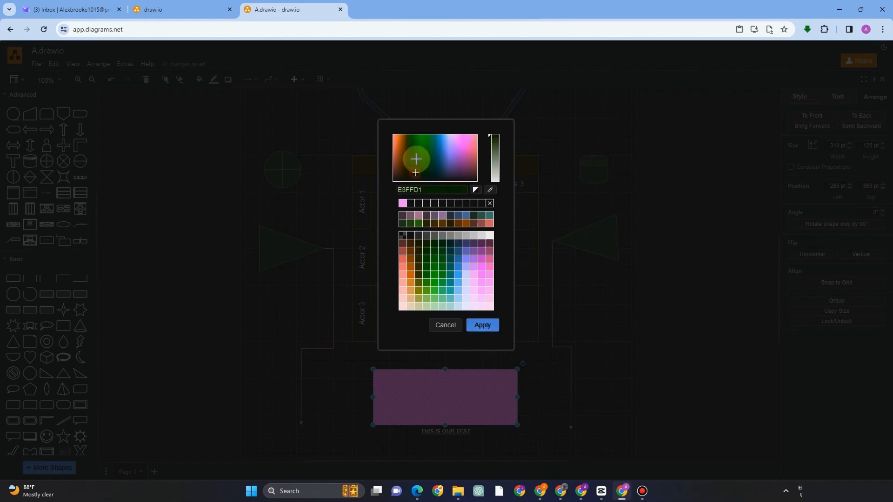
{"action": "left_click", "coordinate": [479, 327]}
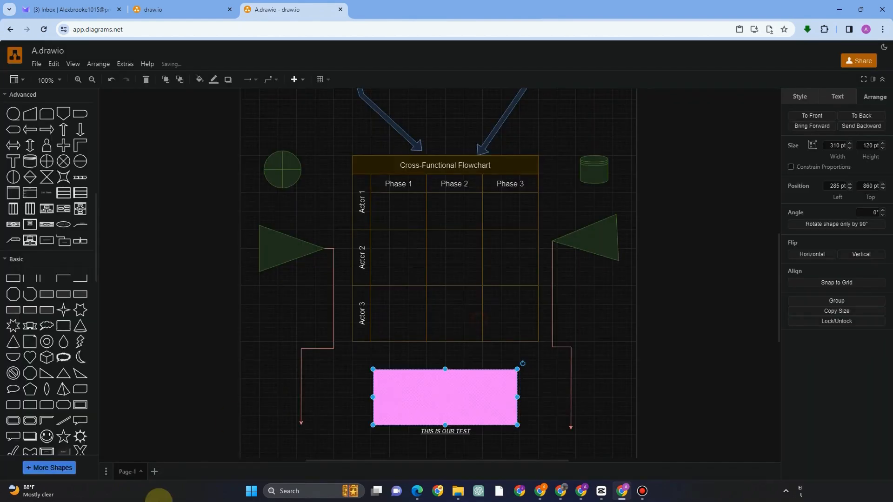
Choose connection and waypoint styles and draw a right-angled connector from the green circle's right side down towards the triangle
{"action": "left_click", "coordinate": [247, 82]}
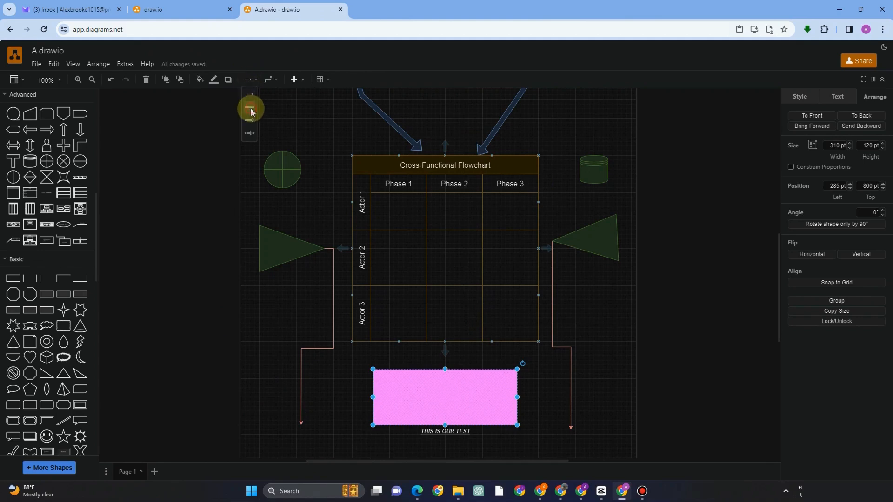
{"action": "left_click", "coordinate": [247, 79]}
{"action": "left_click", "coordinate": [250, 123]}
{"action": "left_click", "coordinate": [270, 82]}
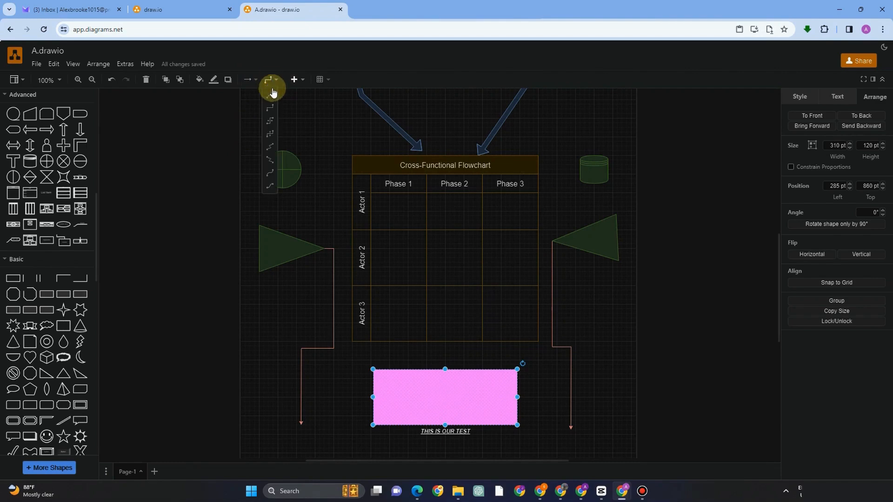
{"action": "left_click", "coordinate": [269, 136]}
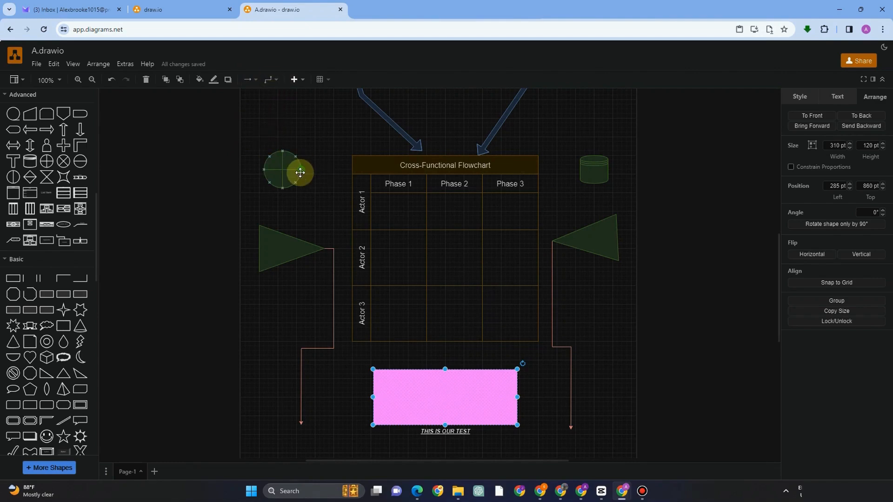
{"action": "left_click_drag", "start_coordinate": [299, 173], "coordinate": [315, 206]}
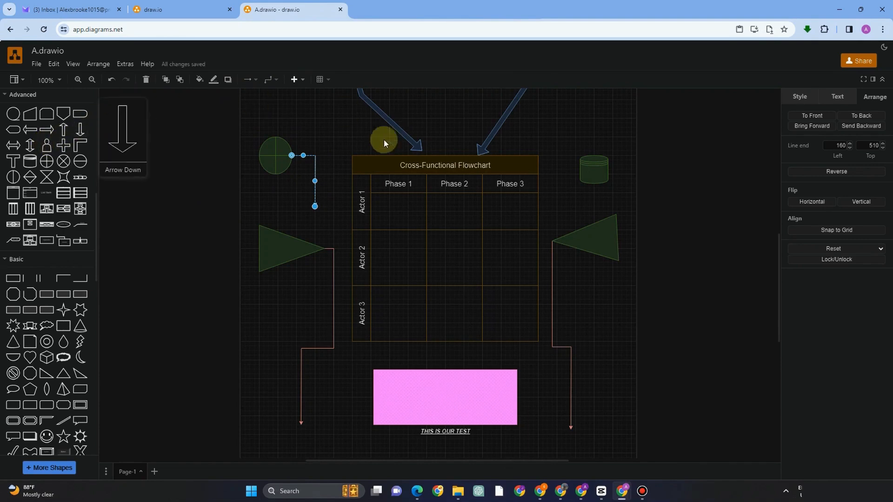
{"action": "left_click", "coordinate": [303, 80]}
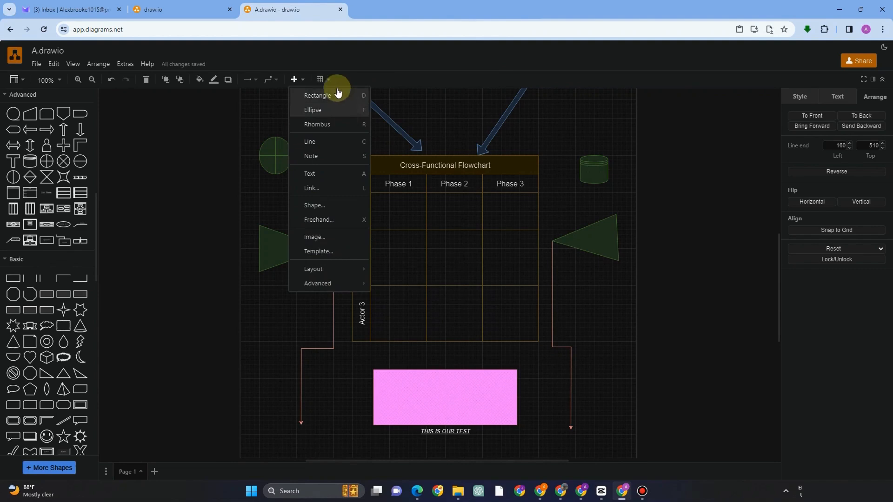
{"action": "left_click", "coordinate": [325, 80]}
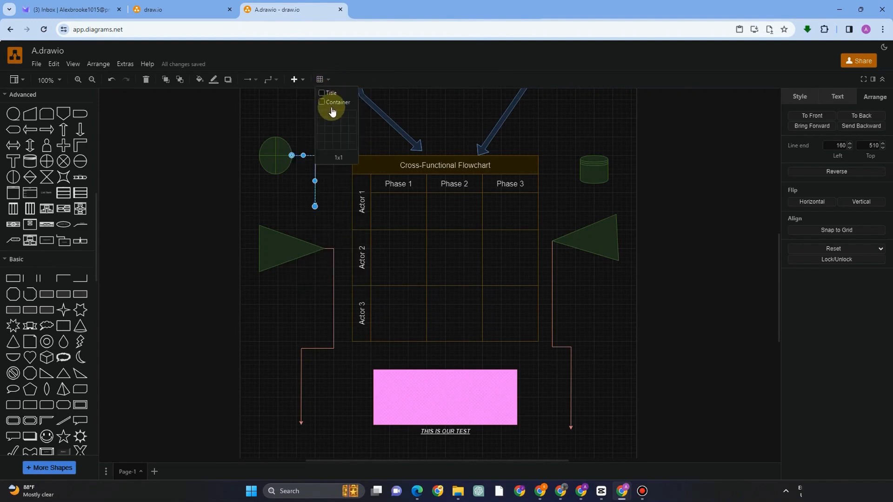
{"action": "left_click", "coordinate": [420, 101]}
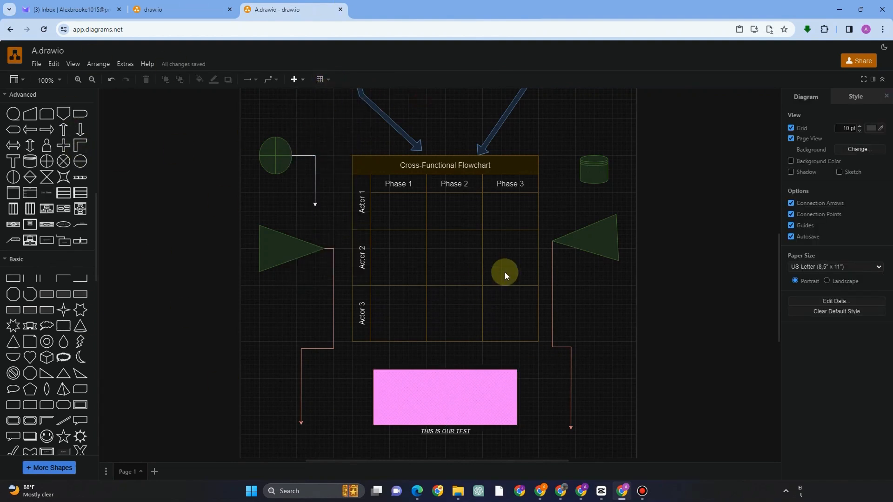
{"action": "scroll", "coordinate": [526, 297], "scroll_direction": "down", "scroll_amount": 4}
{"action": "scroll", "coordinate": [577, 305], "scroll_direction": "up", "scroll_amount": 5}
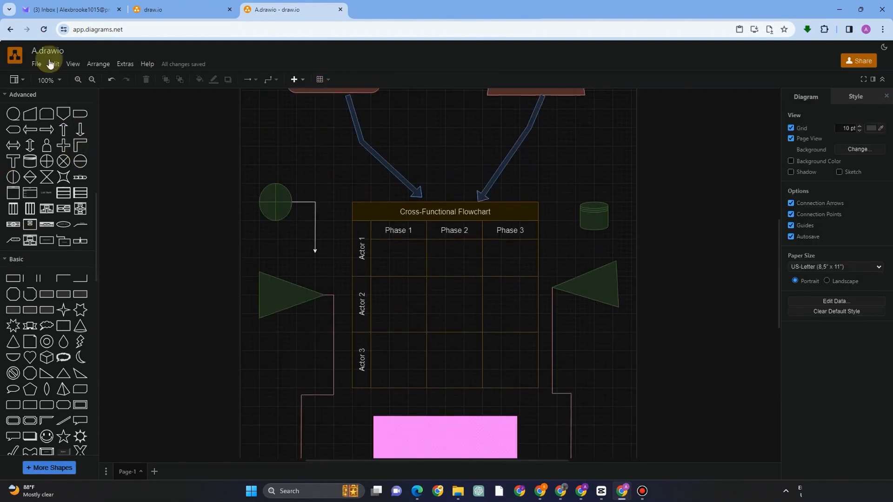
Try to share the diagram and cancel saving it to Google Drive
{"action": "left_click", "coordinate": [870, 64]}
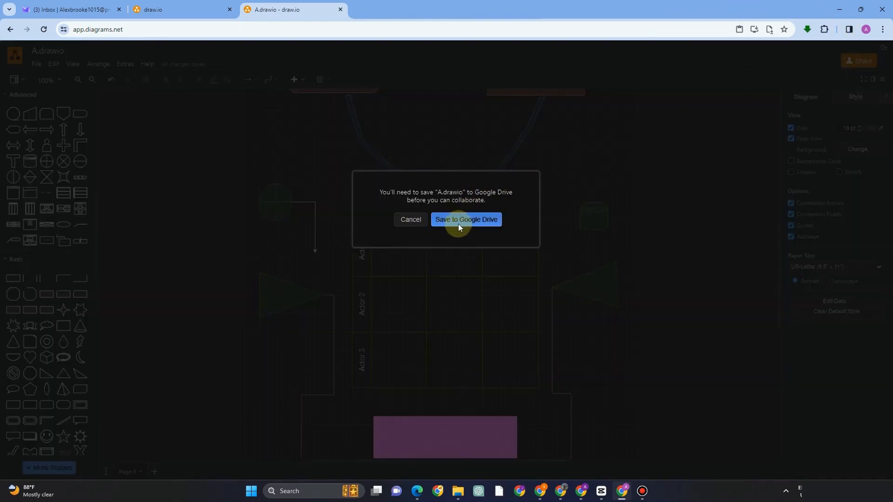
{"action": "left_click", "coordinate": [418, 220]}
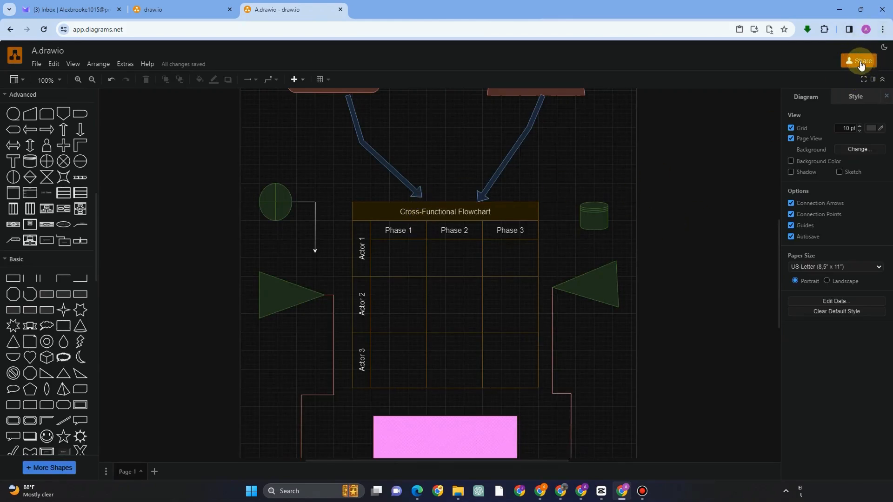
Export the diagram as a PDF that includes a copy of the diagram, saving it to the device as A.drawio.pdf
{"action": "left_click", "coordinate": [37, 64]}
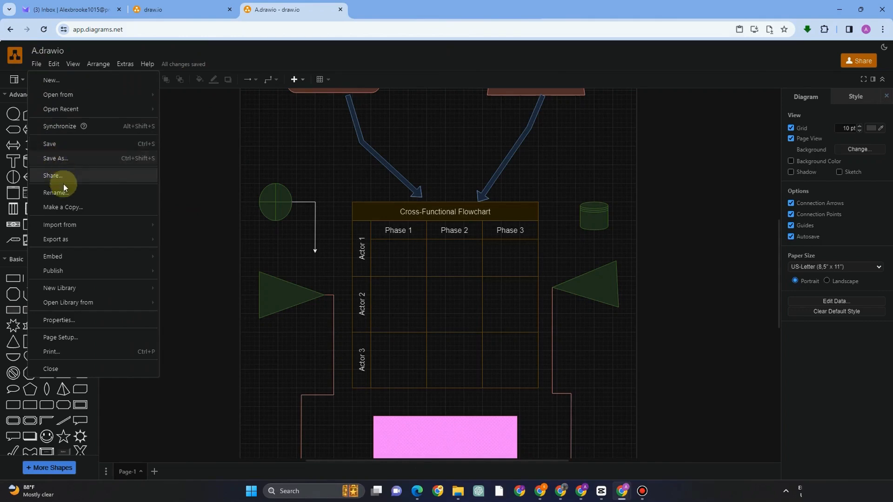
{"action": "mouse_move", "coordinate": [80, 239]}
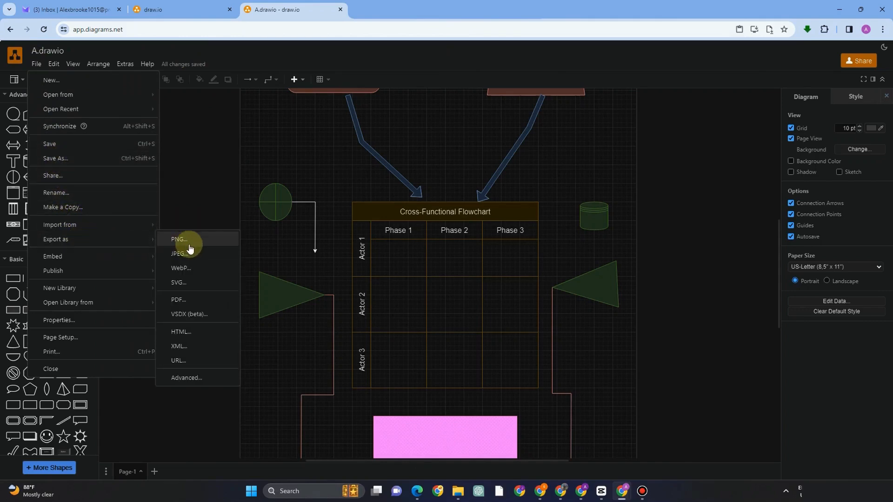
{"action": "left_click", "coordinate": [179, 300]}
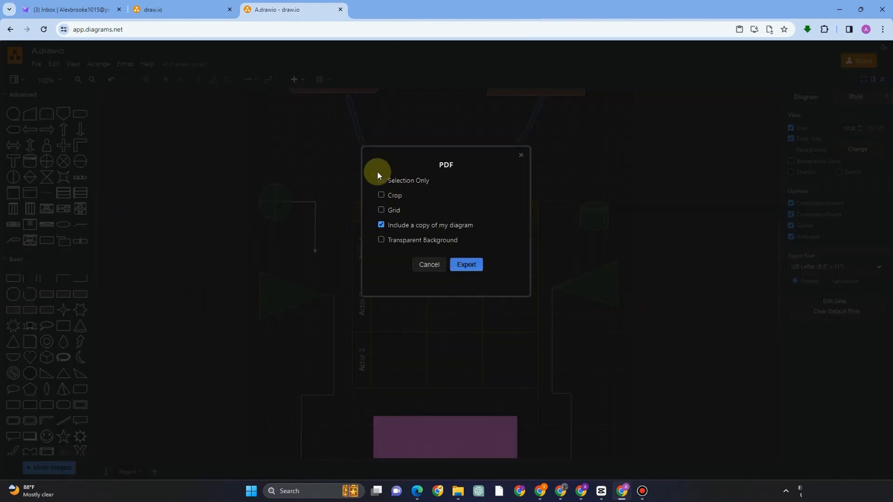
{"action": "left_click", "coordinate": [467, 266]}
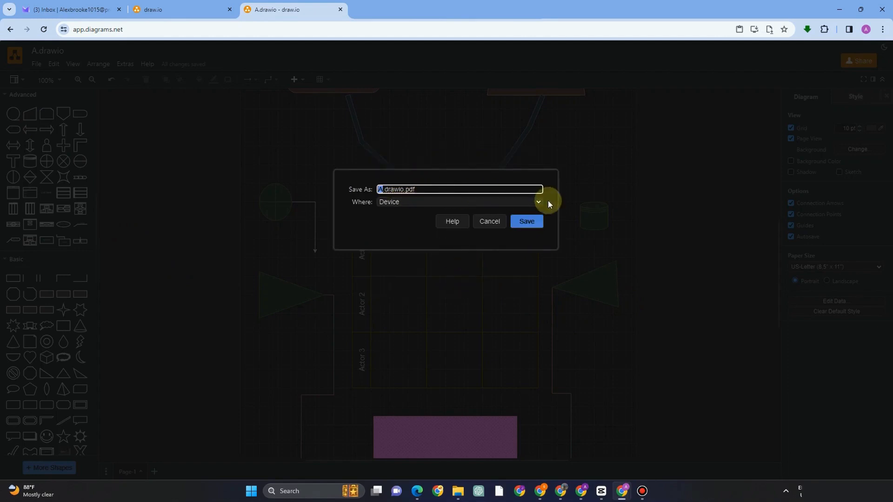
{"action": "left_click", "coordinate": [534, 203]}
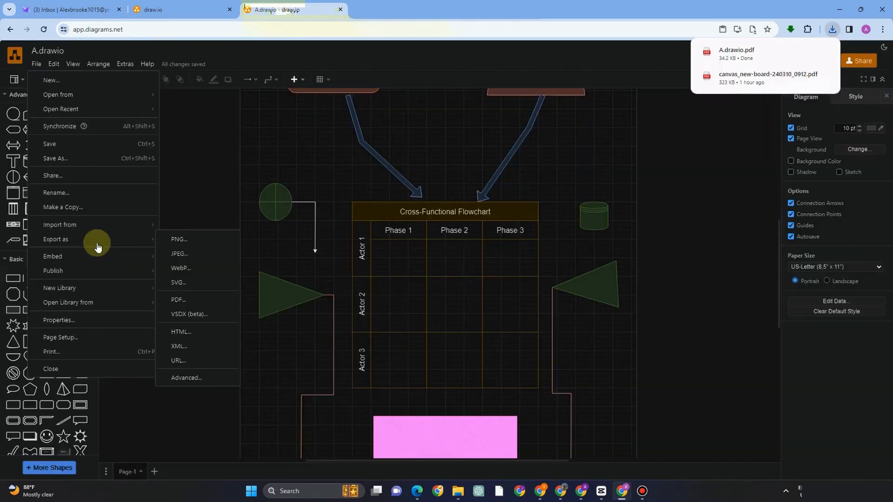
Export the diagram as a URL and copy the generated link to the clipboard
{"action": "left_click", "coordinate": [178, 360]}
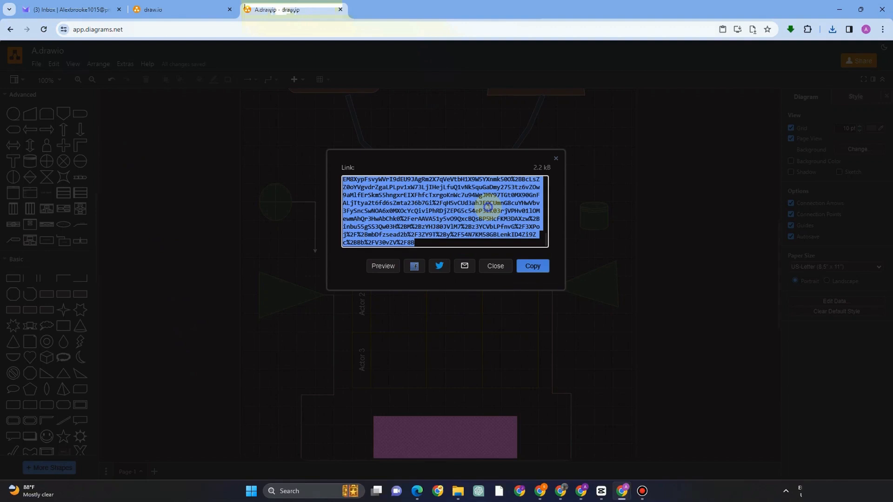
{"action": "left_click", "coordinate": [423, 269]}
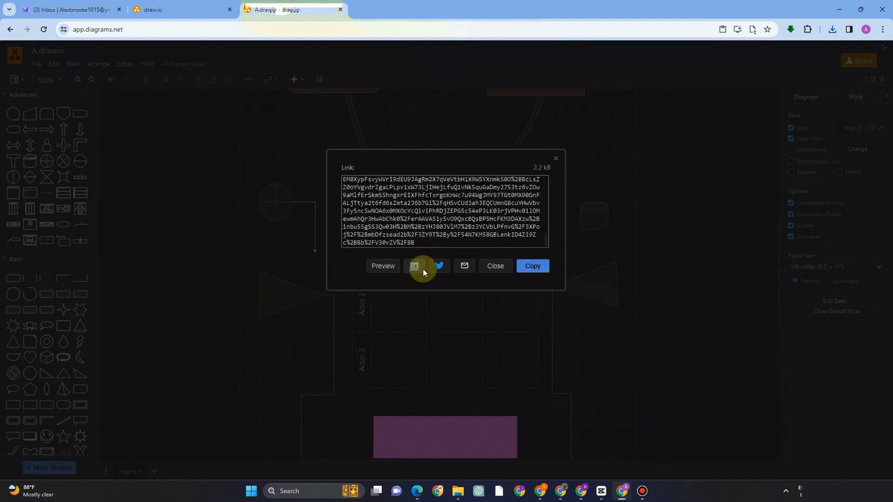
{"action": "right_click", "coordinate": [487, 206]}
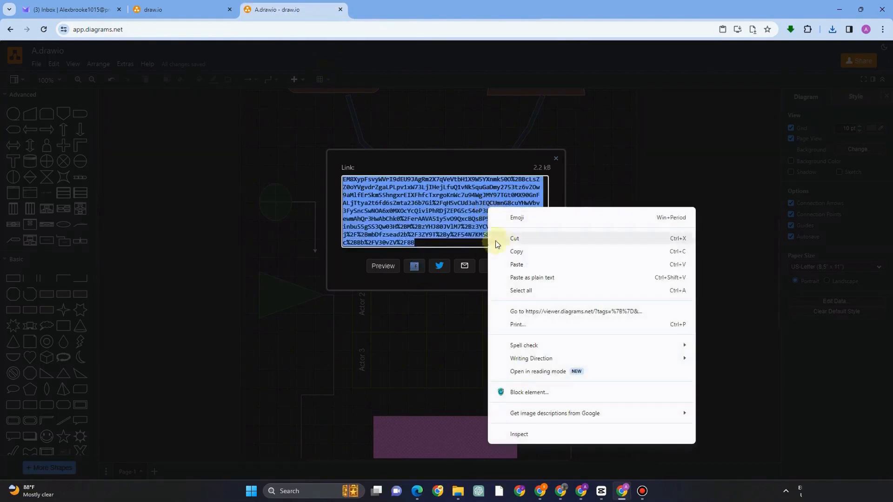
{"action": "left_click", "coordinate": [430, 286]}
{"action": "left_click", "coordinate": [534, 266]}
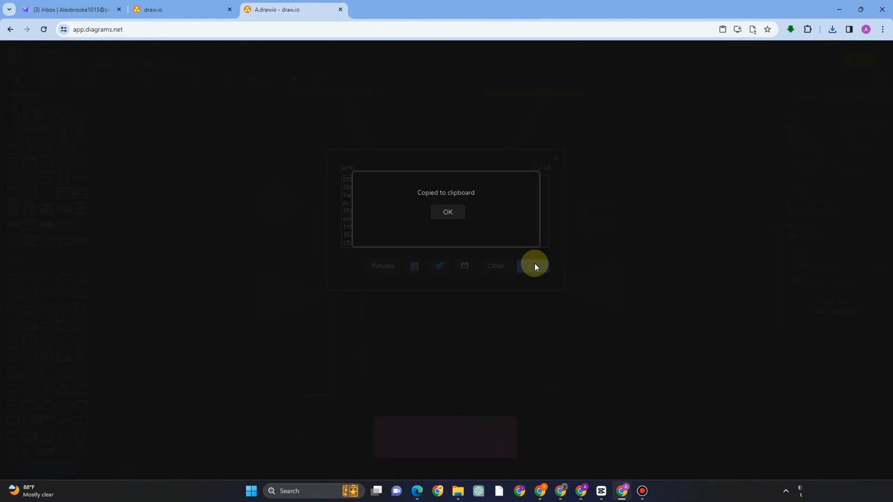
{"action": "left_click", "coordinate": [470, 213]}
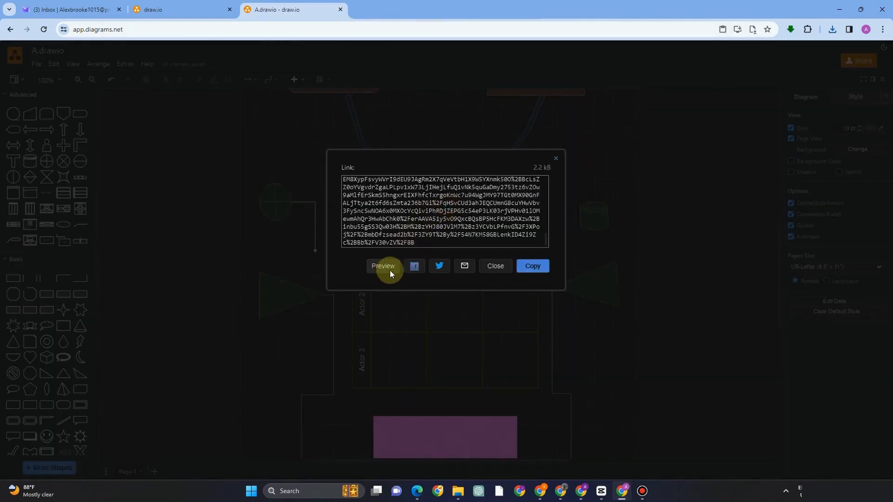